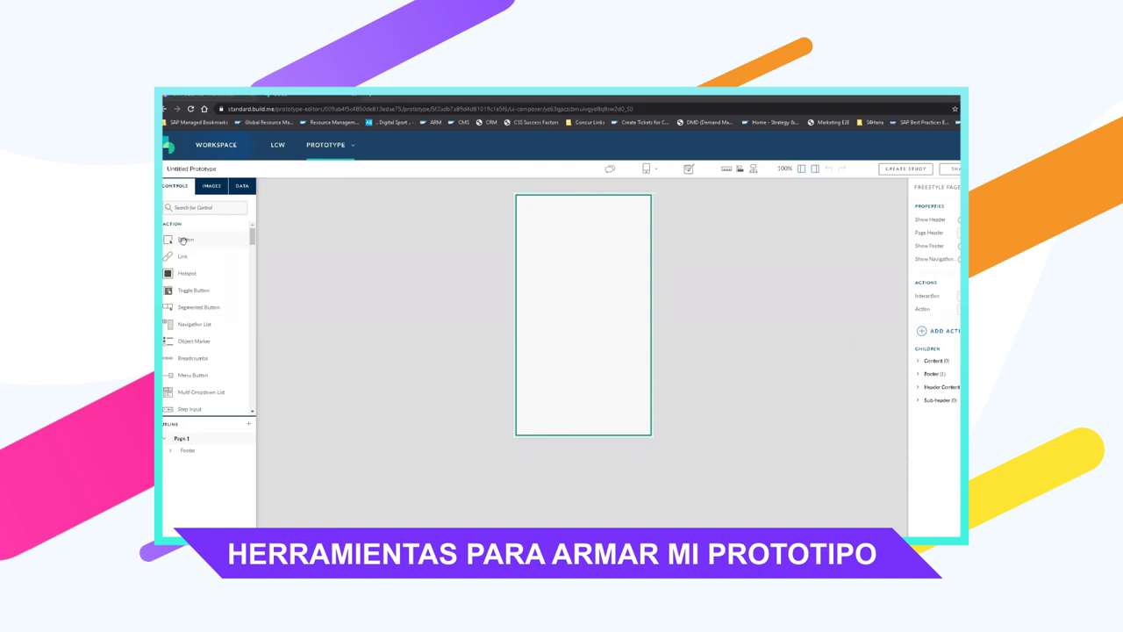
Drag a Button from the Controls panel's Action section onto the top of Page 1
mouse_move(182, 239)
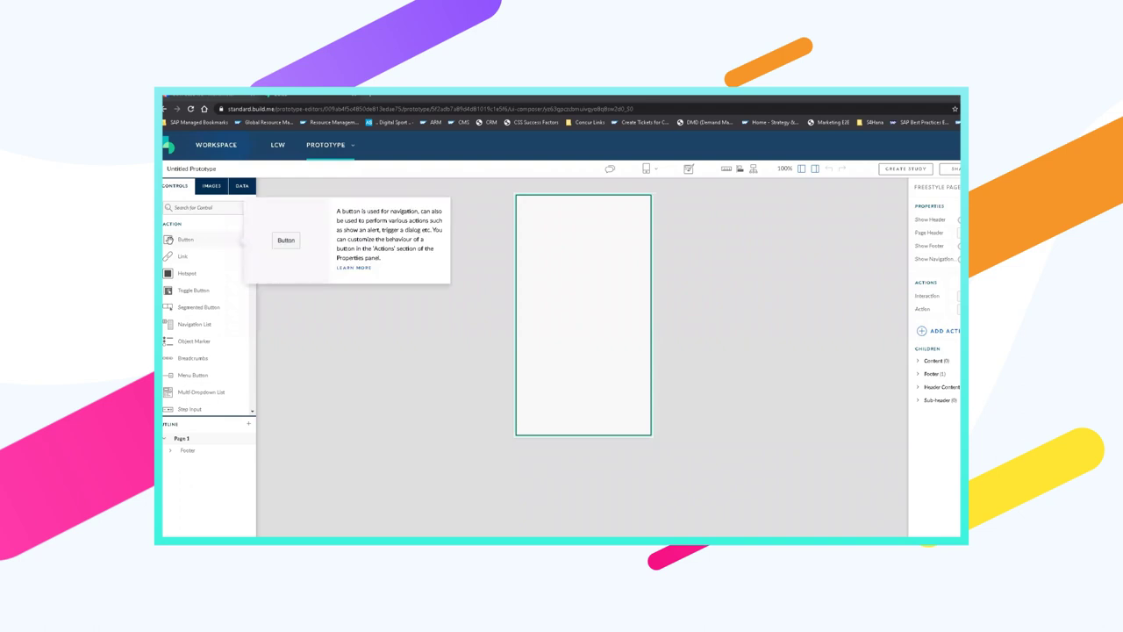
left_click_drag(170, 240, 560, 253)
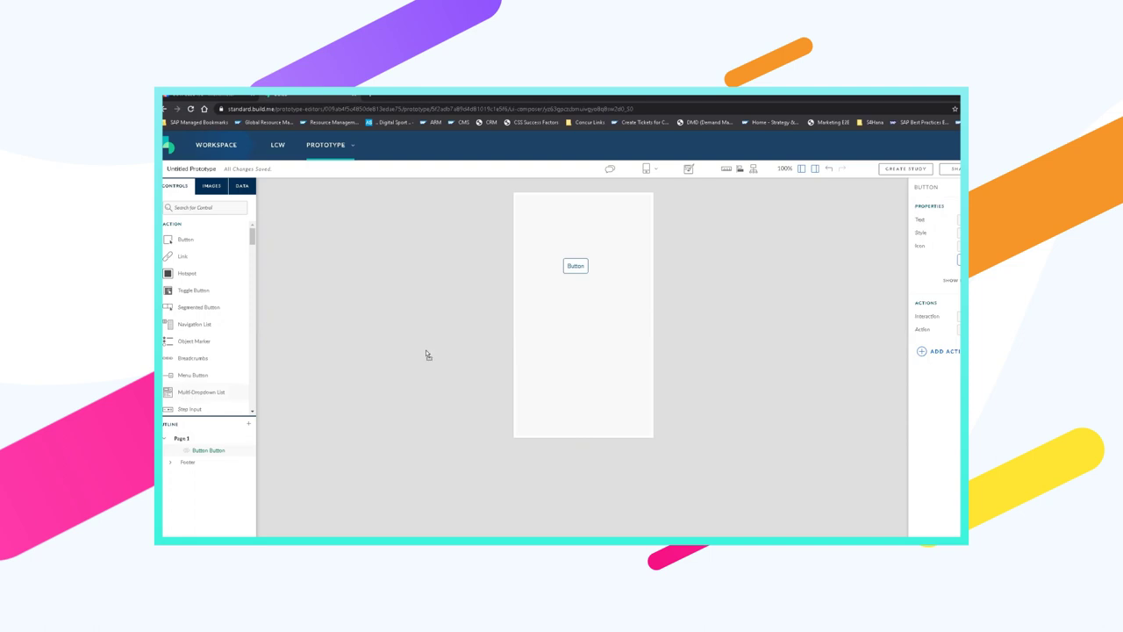
Add a Multi-Dropdown List and a File Menu Button below the Button on Page 1
left_click_drag(201, 391, 362, 367)
left_click_drag(539, 318, 255, 234)
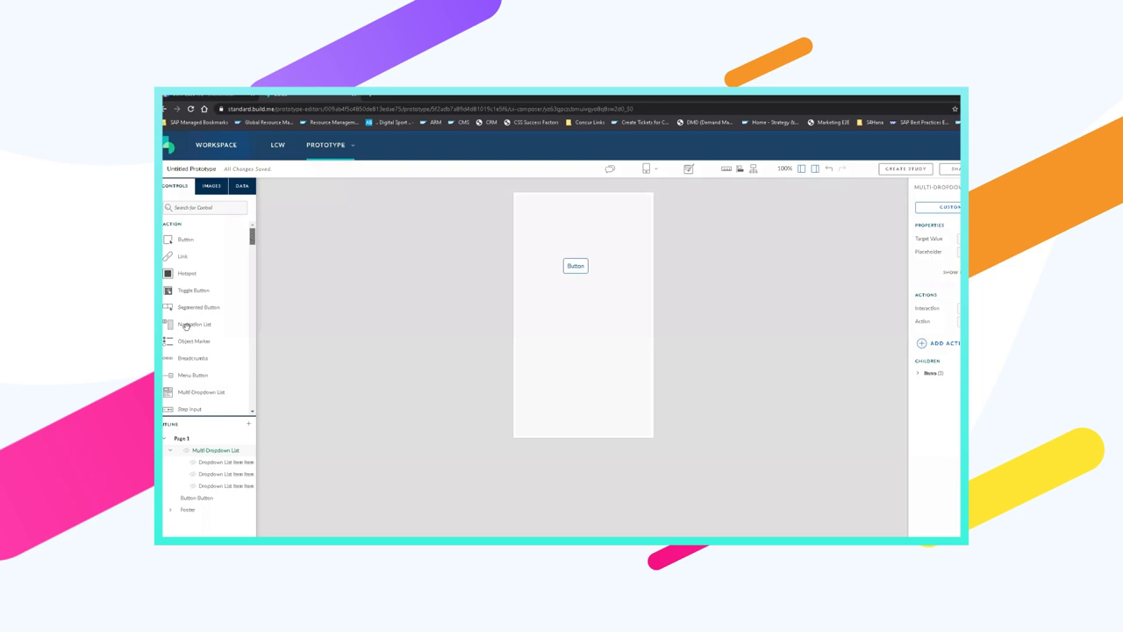
scroll(202, 331, "down", 1)
left_click_drag(209, 334, 545, 357)
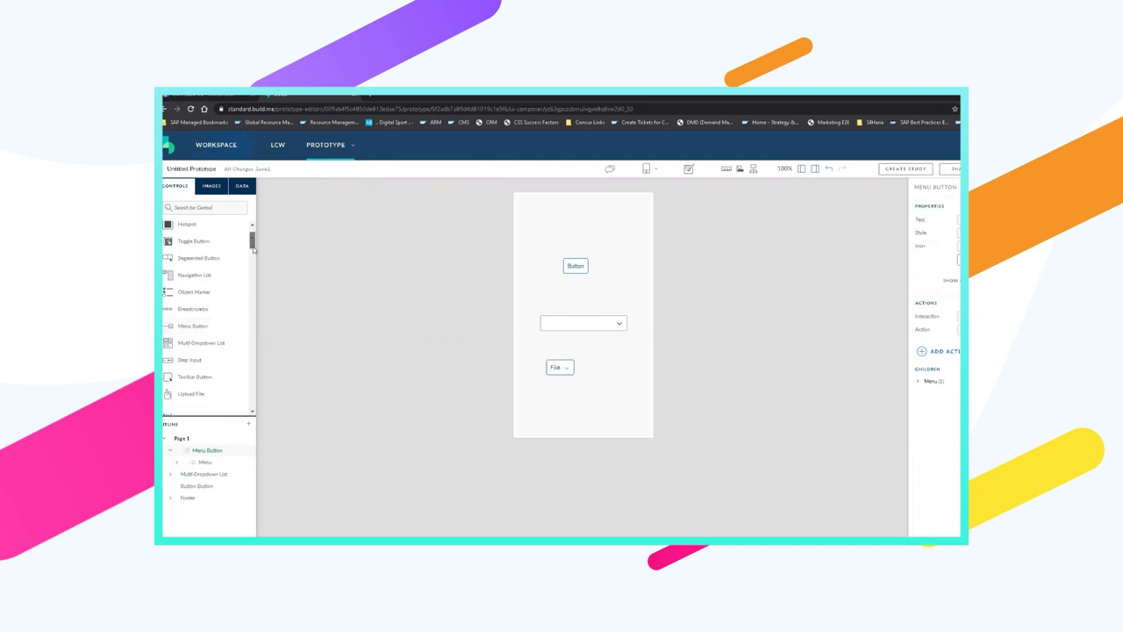
Add a Column Chart of Profit by Country from the Charts section to Page 1
scroll(254, 237, "up", 1)
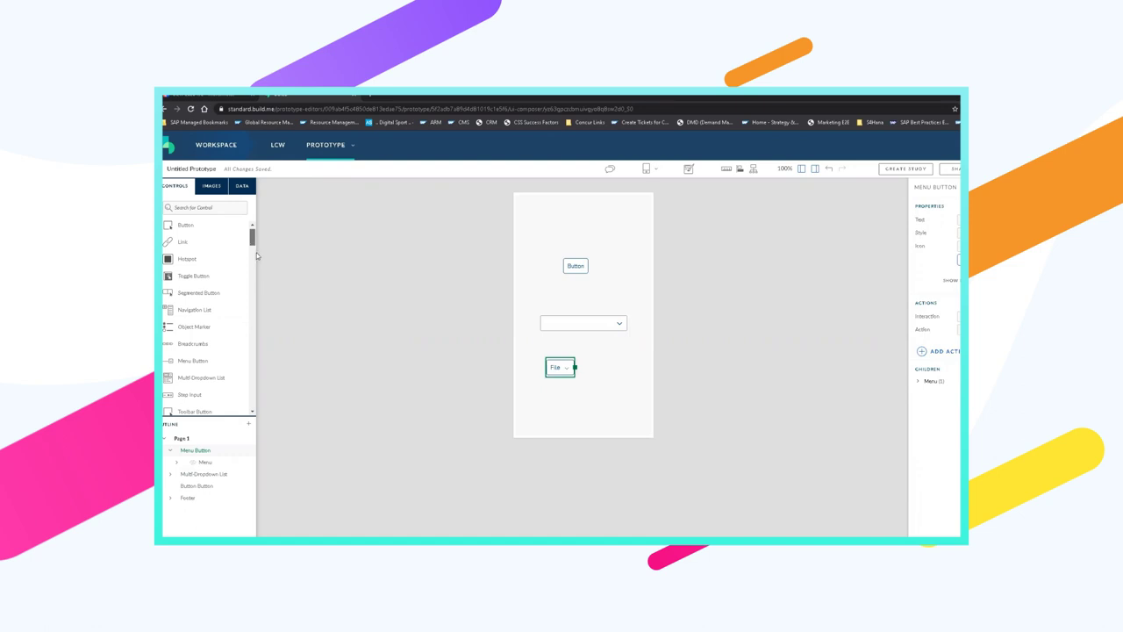
scroll(245, 289, "down", 5)
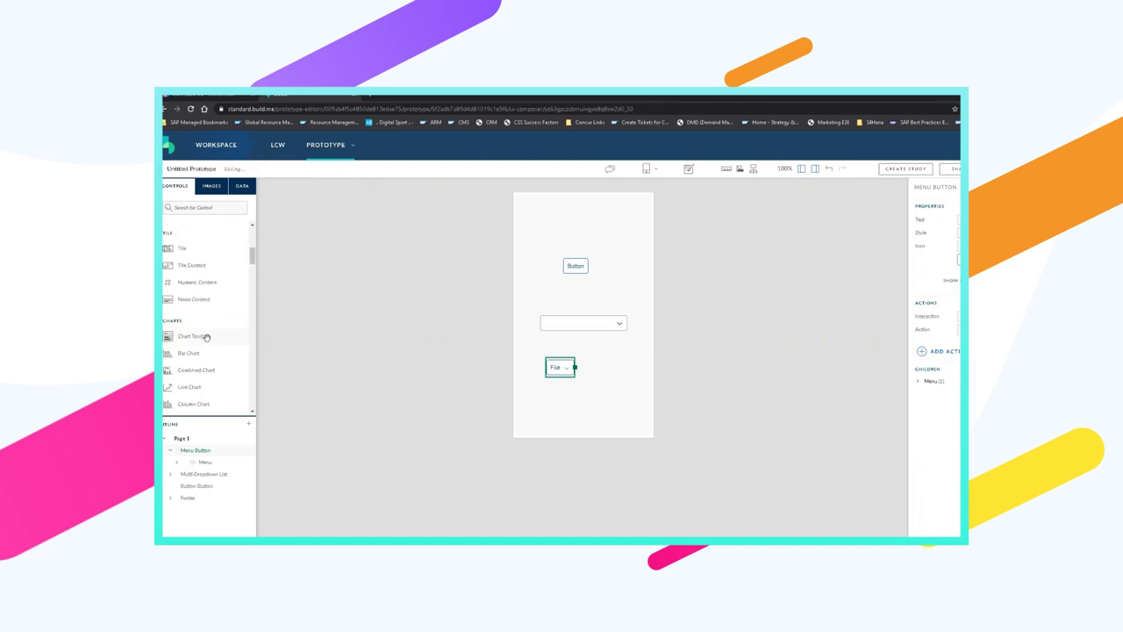
scroll(186, 286, "down", 3)
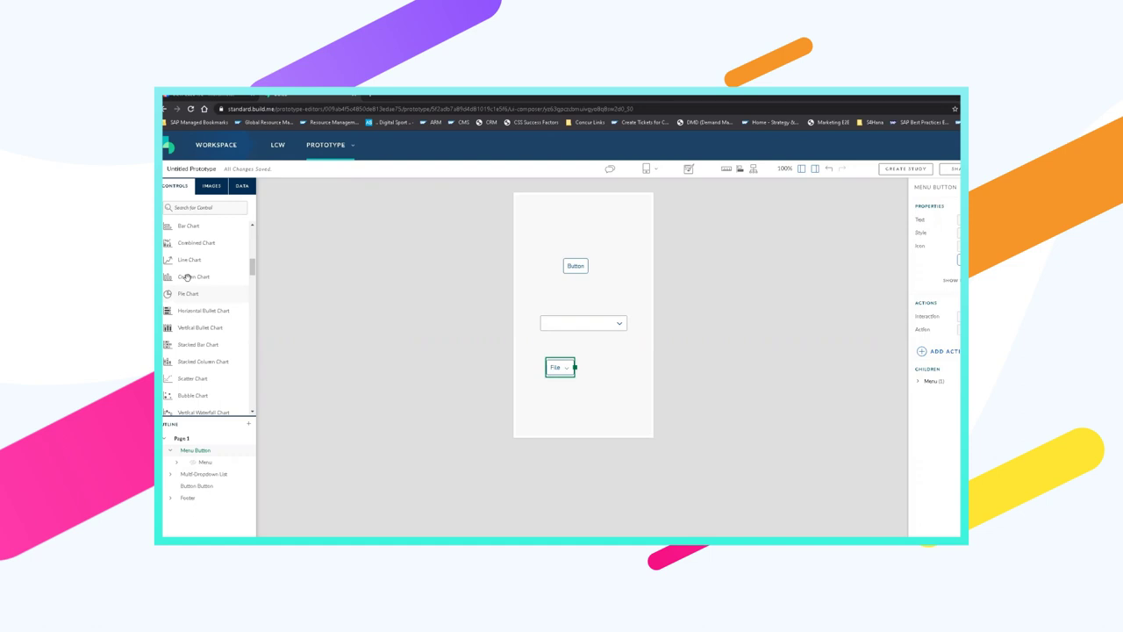
left_click_drag(190, 283, 552, 215)
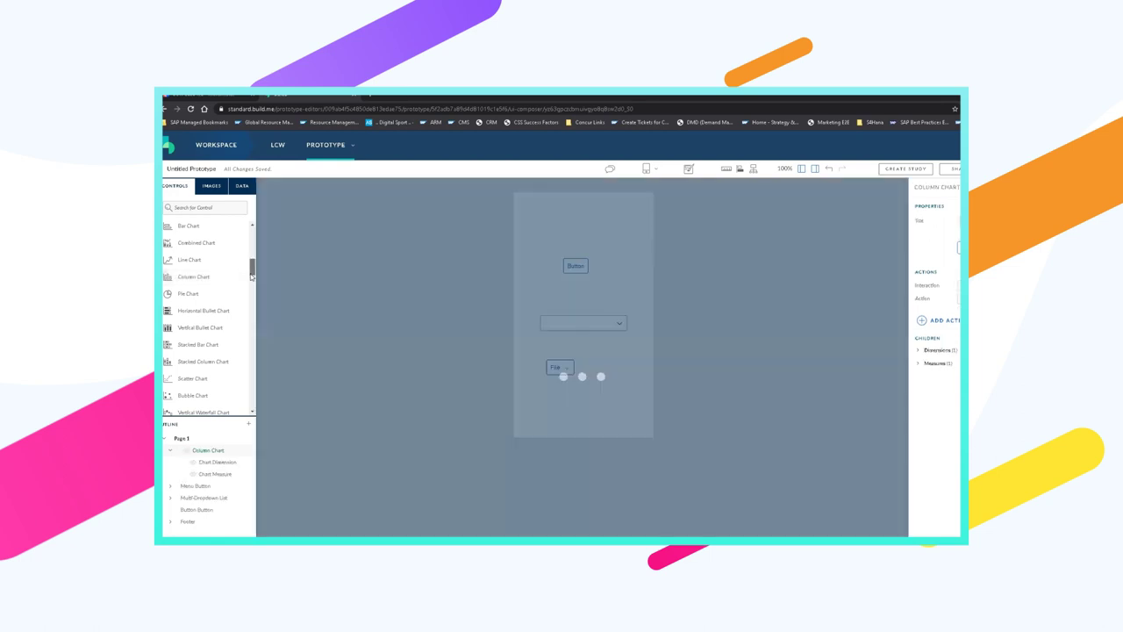
scroll(250, 283, "down", 1)
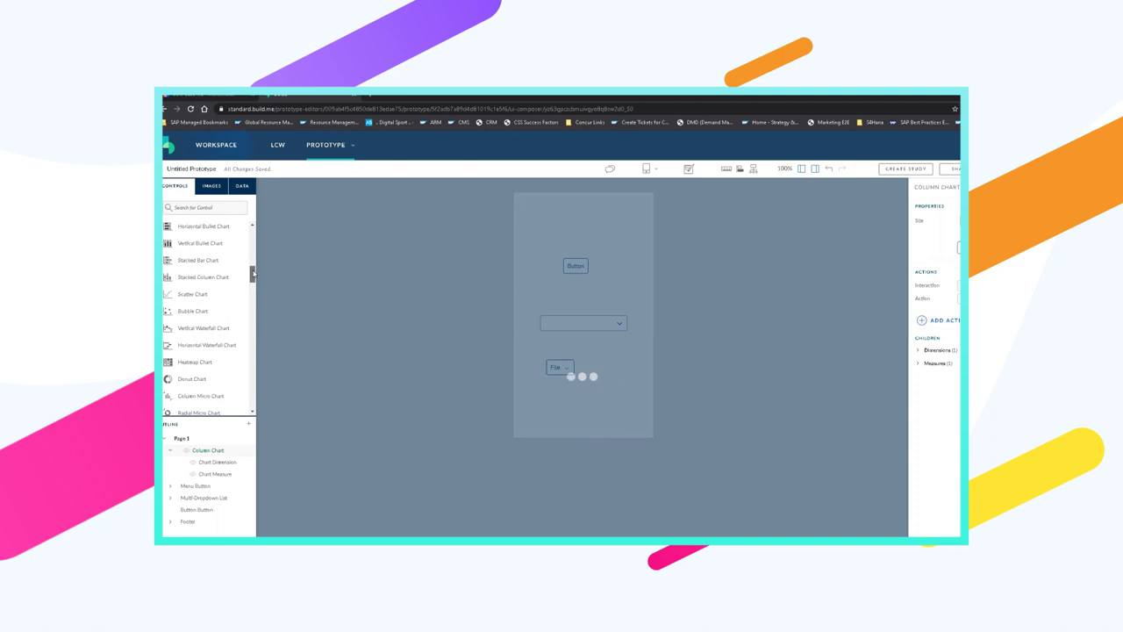
scroll(253, 274, "down", 1)
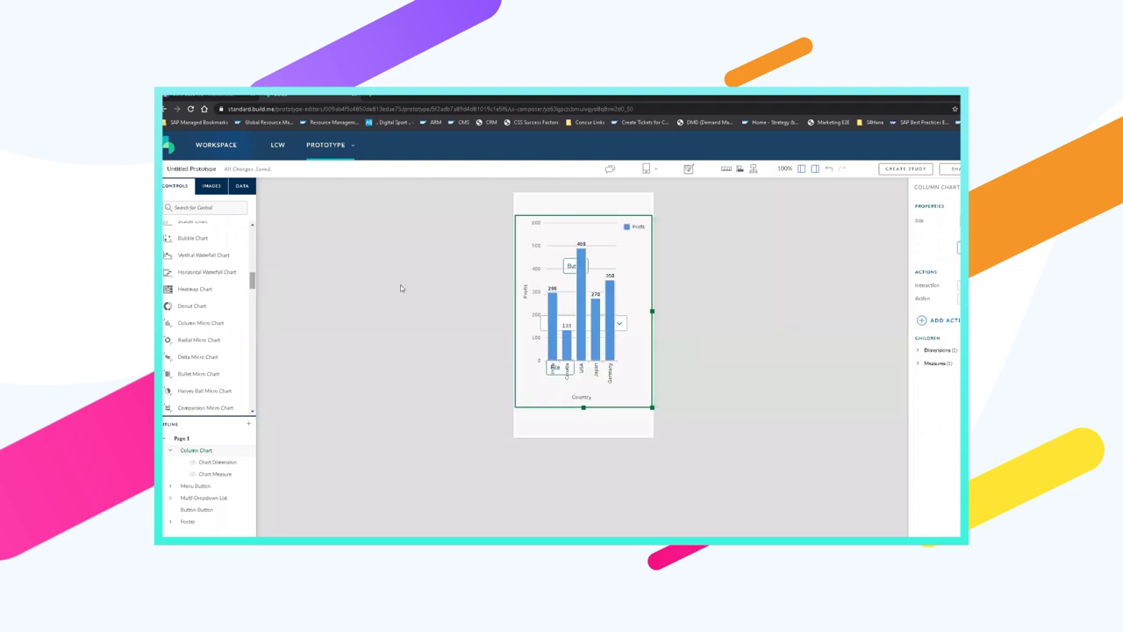
Shrink the Profit by Country chart and move it above the File menu button
left_click(255, 301)
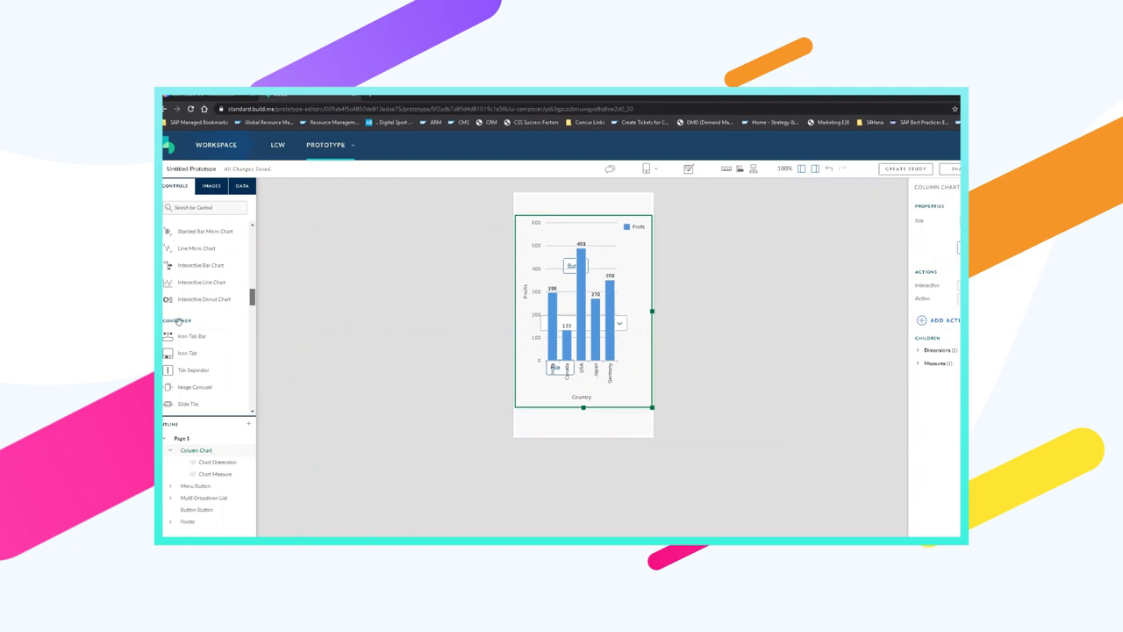
scroll(179, 323, "down", 1)
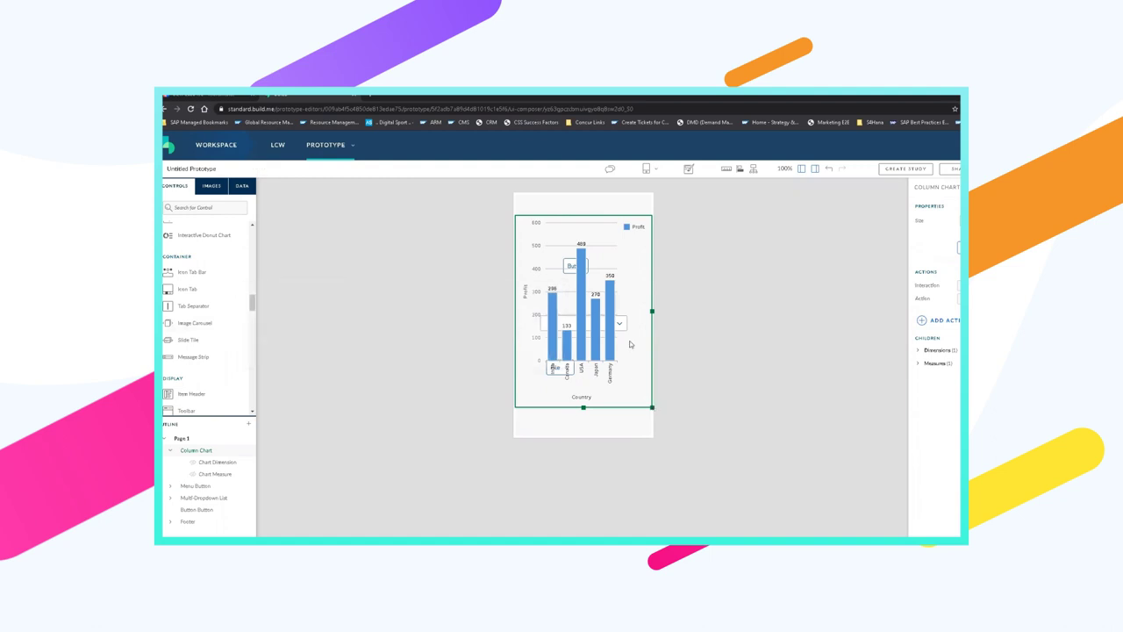
left_click_drag(652, 407, 635, 357)
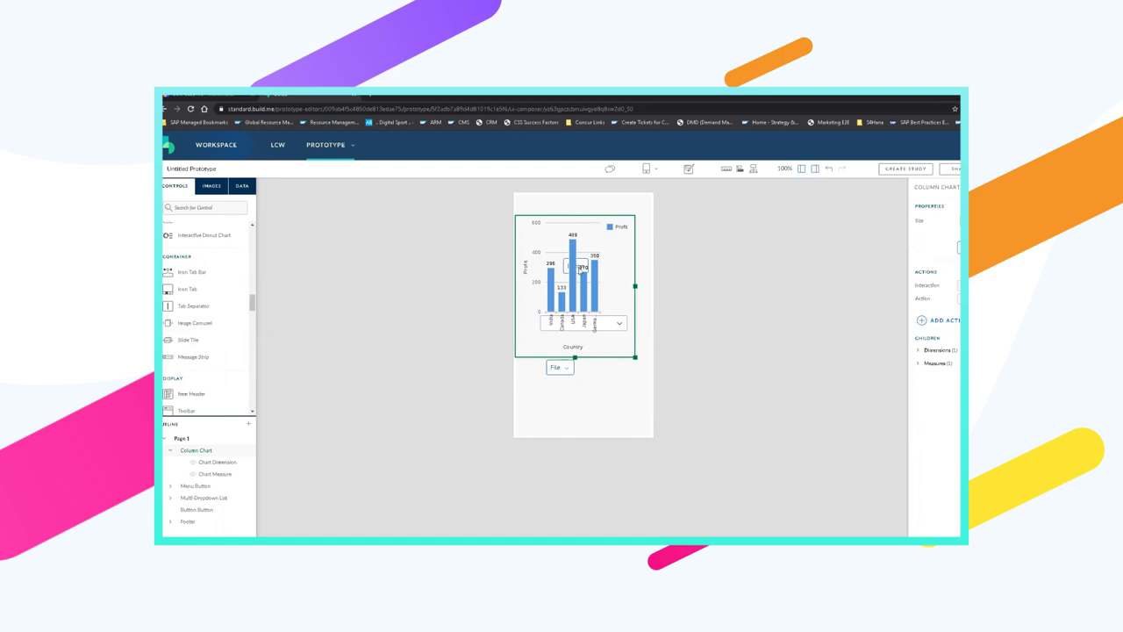
left_click_drag(635, 357, 628, 341)
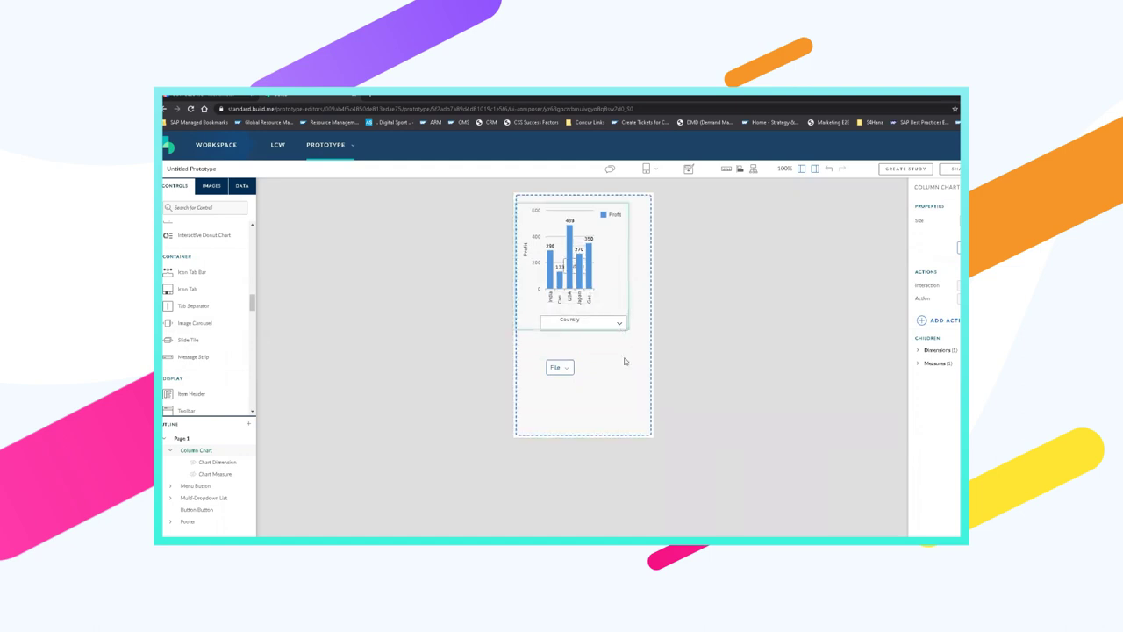
left_click(610, 291)
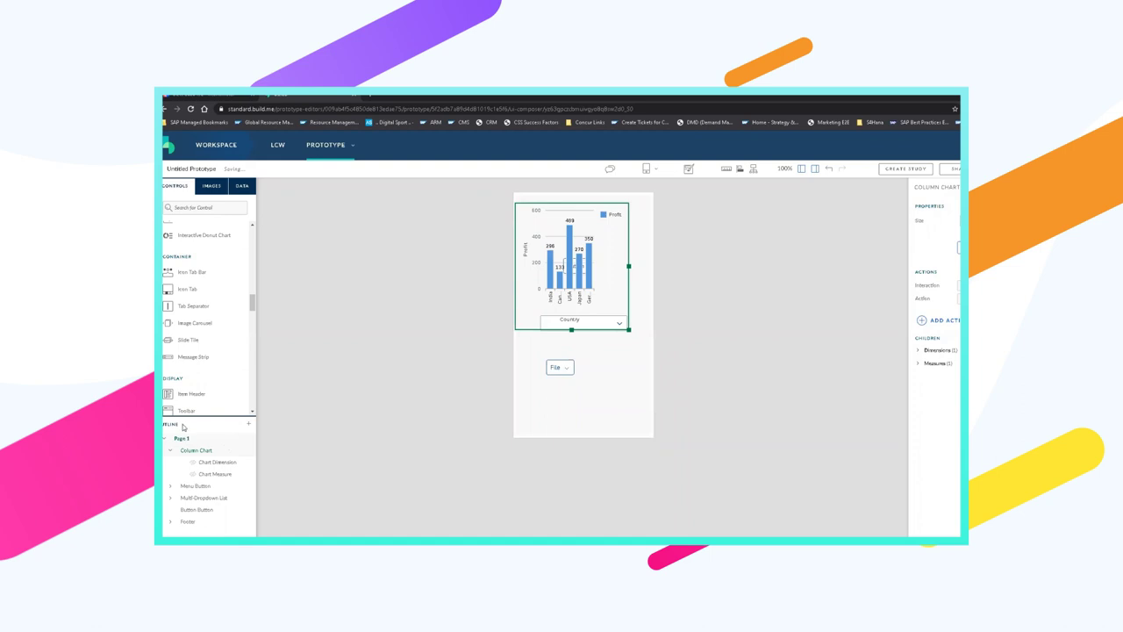
Create a new Freestyle page, Page 2, from the Outline panel's + menu
left_click(249, 425)
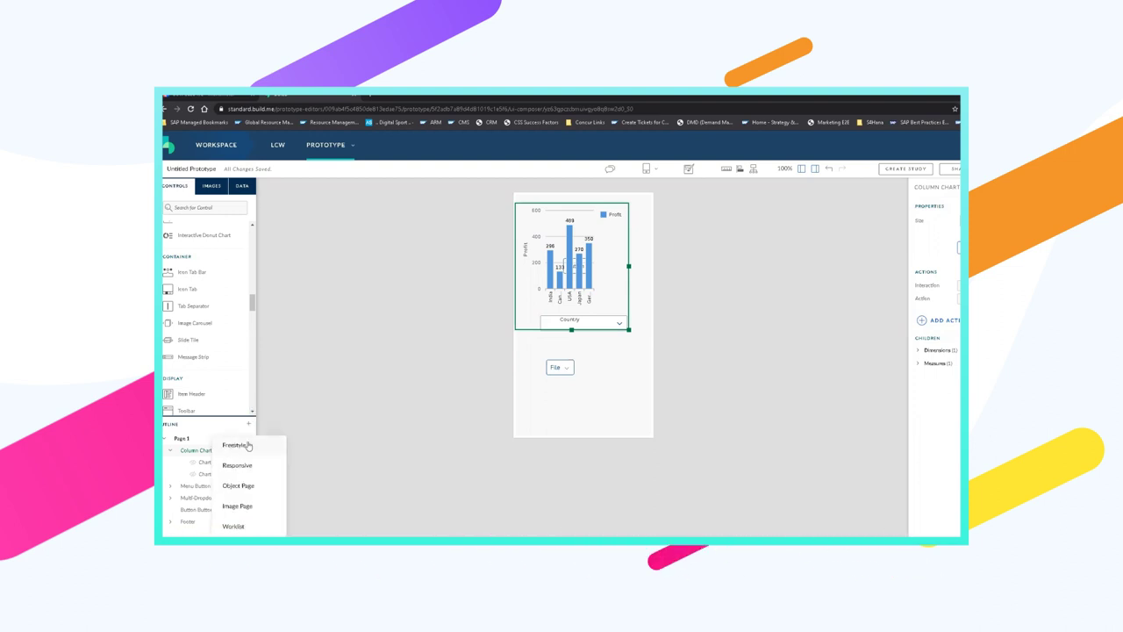
left_click(223, 504)
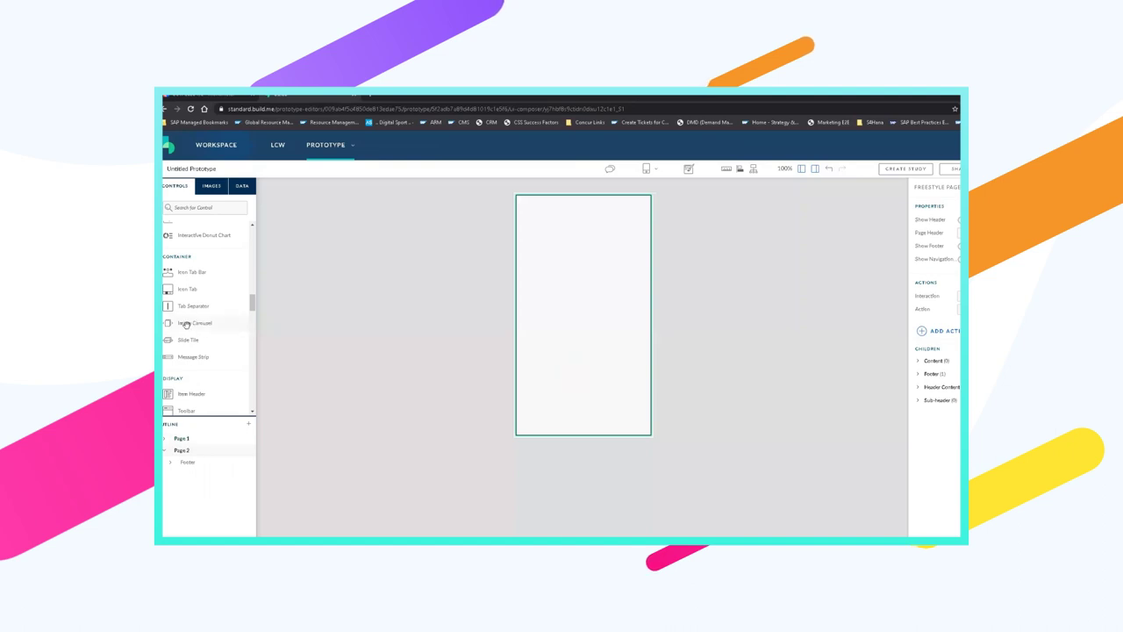
Drop an Image Carousel onto Page 2 and read its control description
mouse_move(186, 325)
left_click_drag(360, 308, 556, 251)
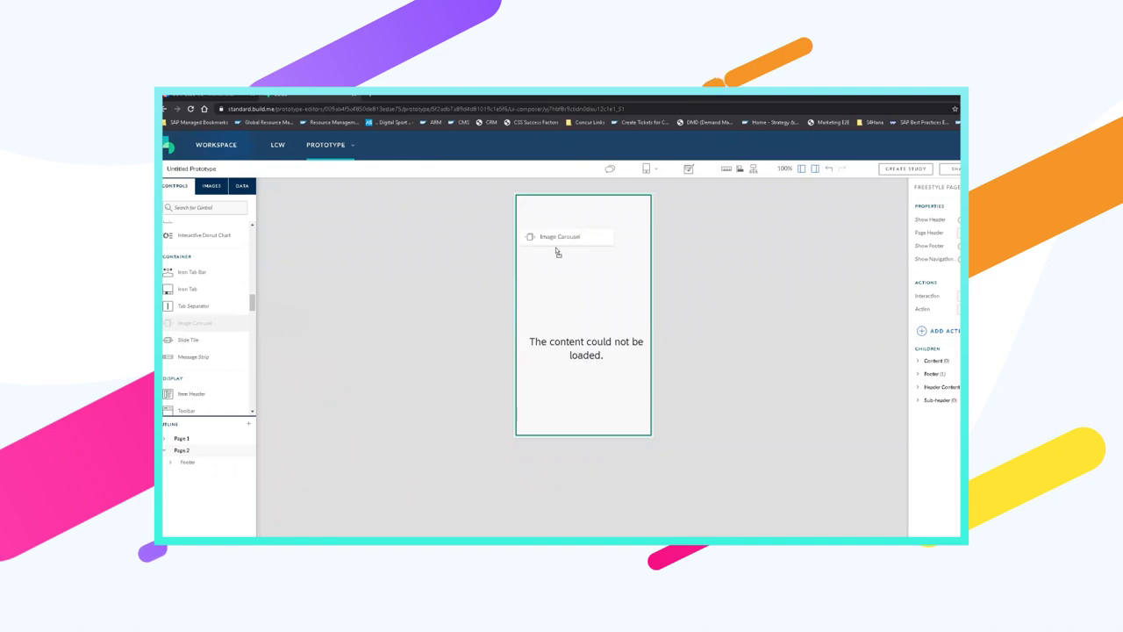
left_click_drag(617, 295, 617, 295)
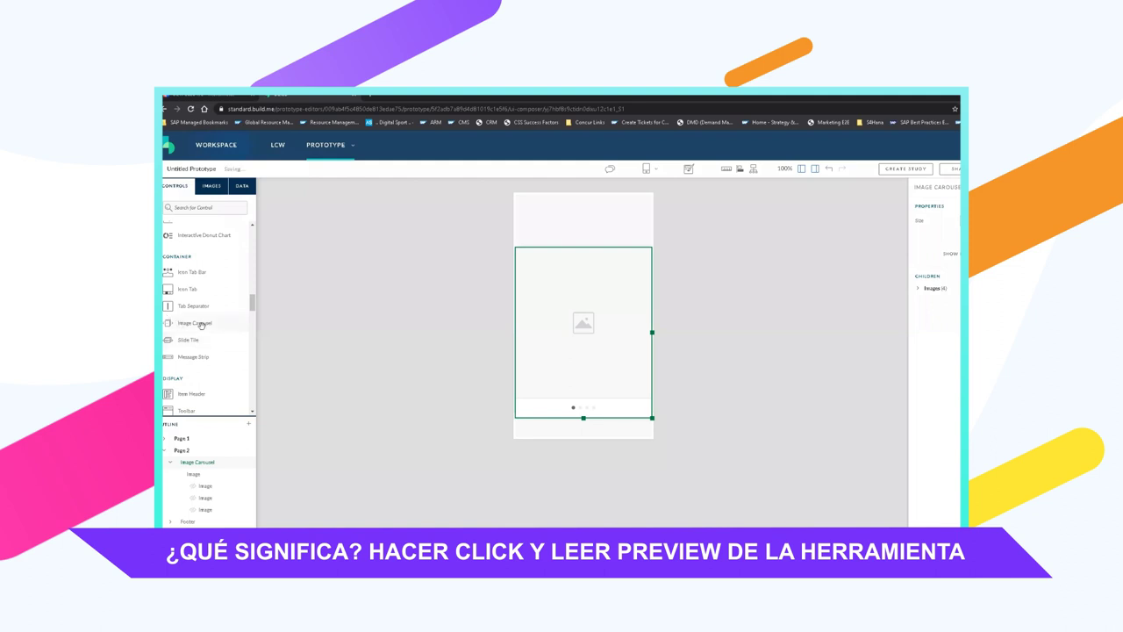
left_click(201, 324)
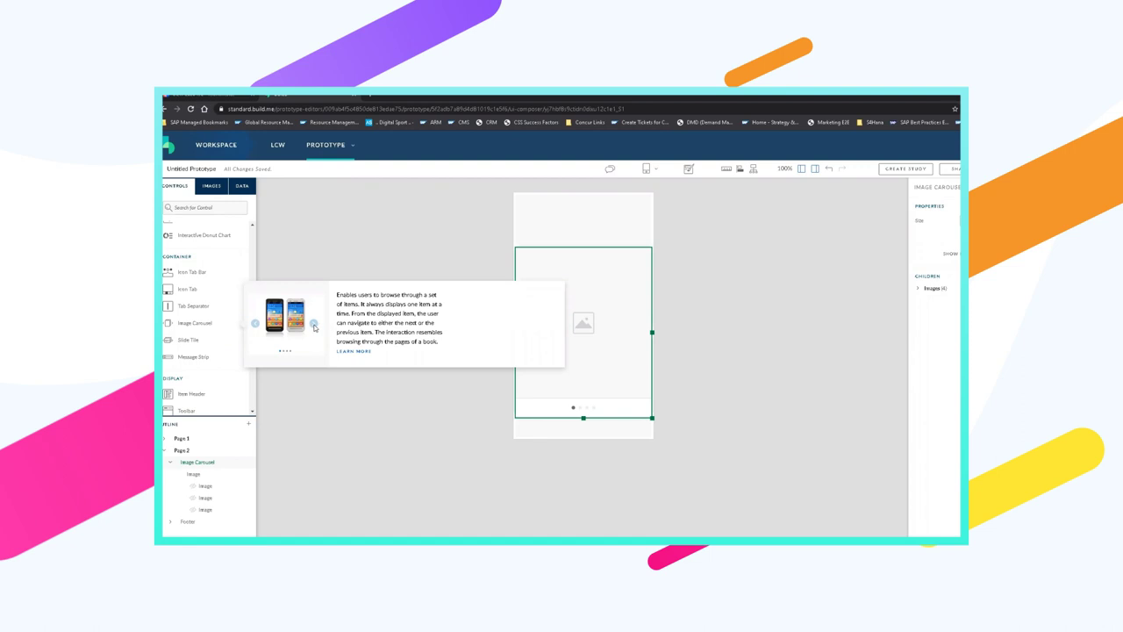
scroll(183, 360, "down", 3)
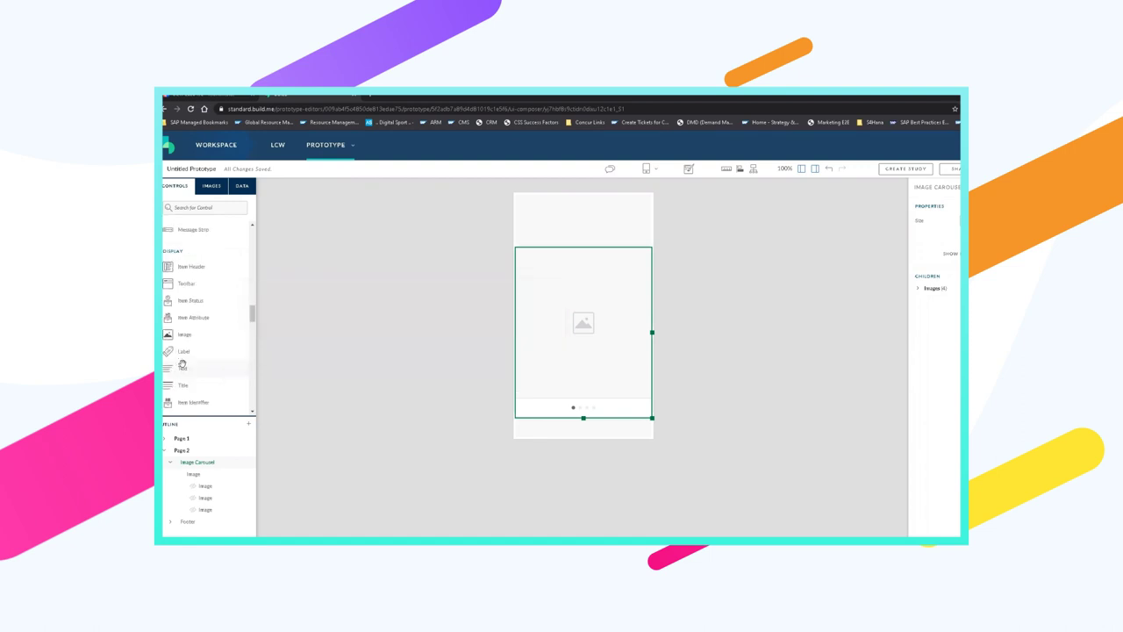
scroll(183, 360, "down", 3)
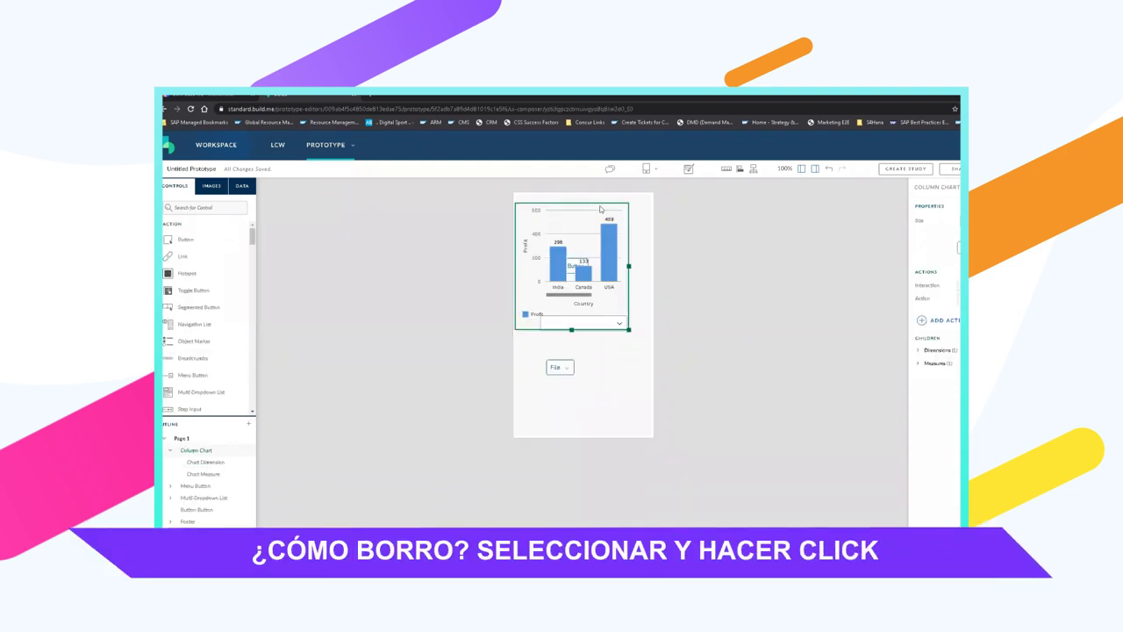
Delete the column chart from Page 1 and place a Button where it was
key("Delete")
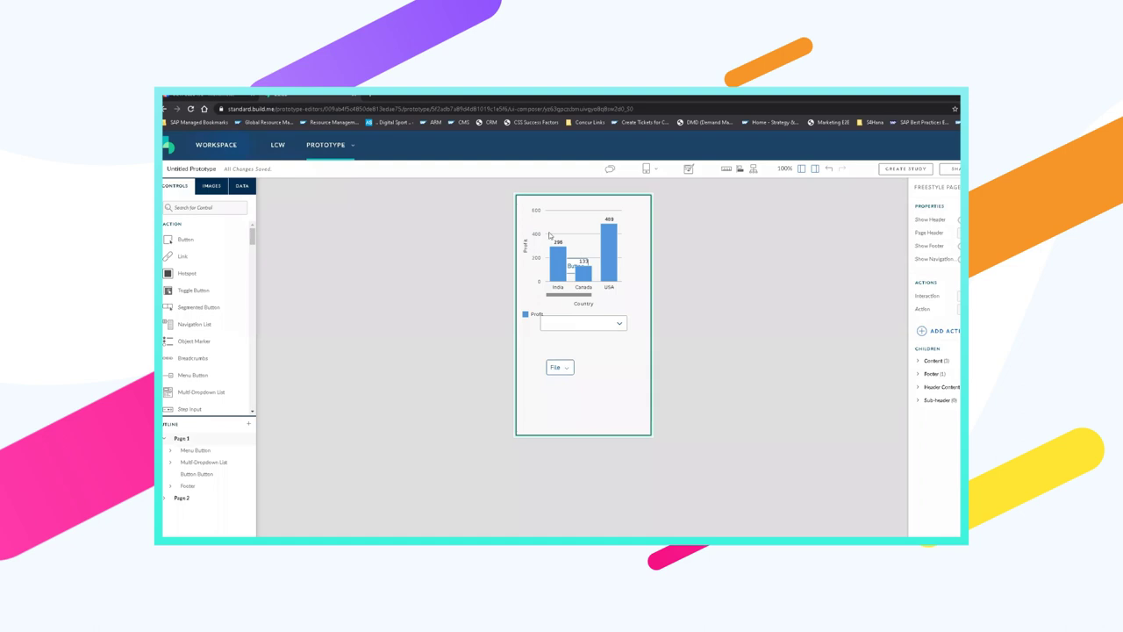
left_click(578, 267)
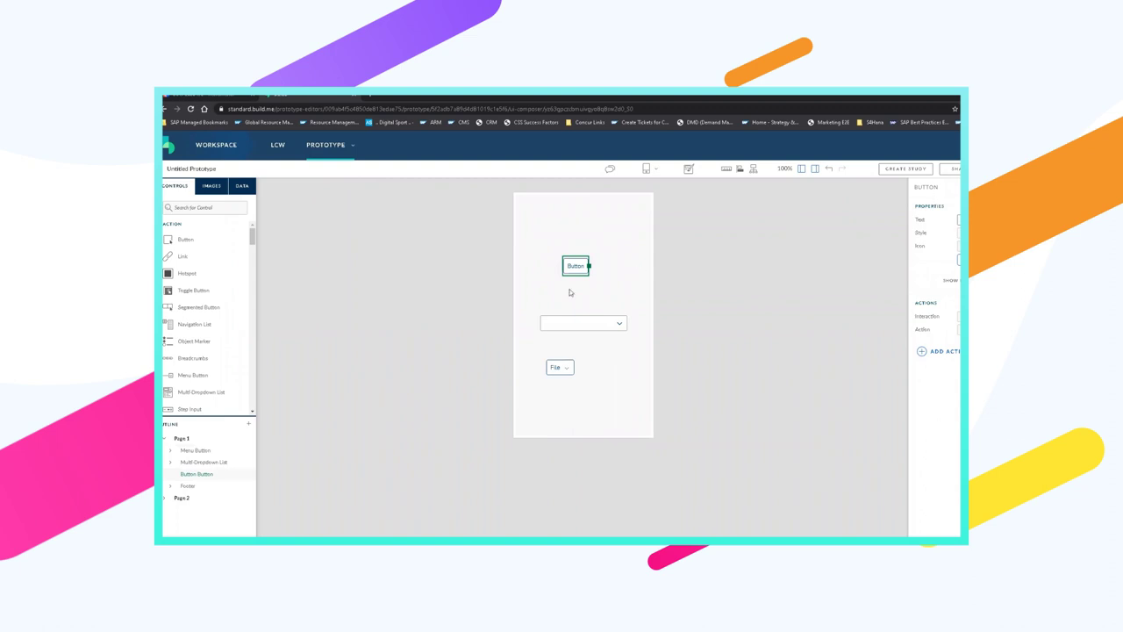
Select the new button and set its Text to Home
left_click(536, 207)
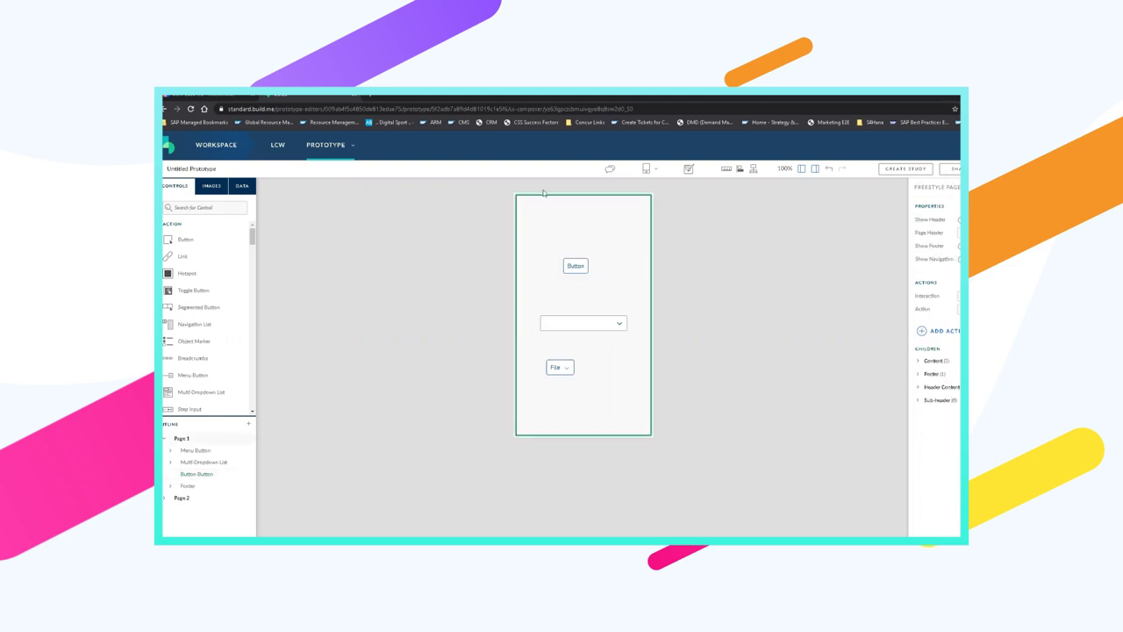
left_click(583, 264)
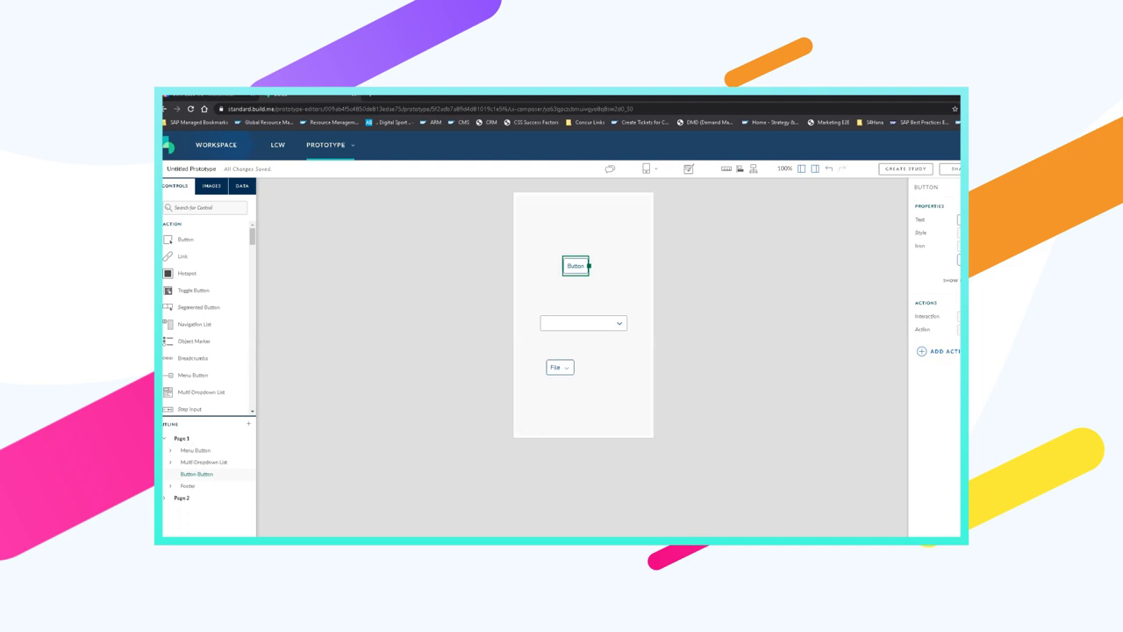
type("Home")
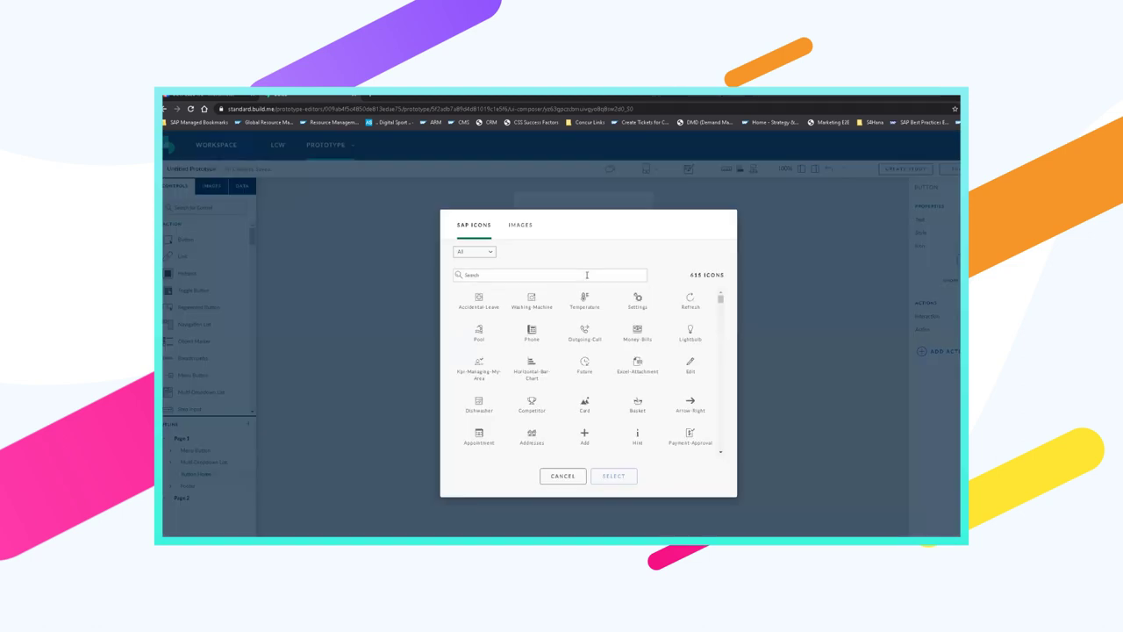
Search the icon library for 'home' and apply the Home icon to the button
left_click(587, 275)
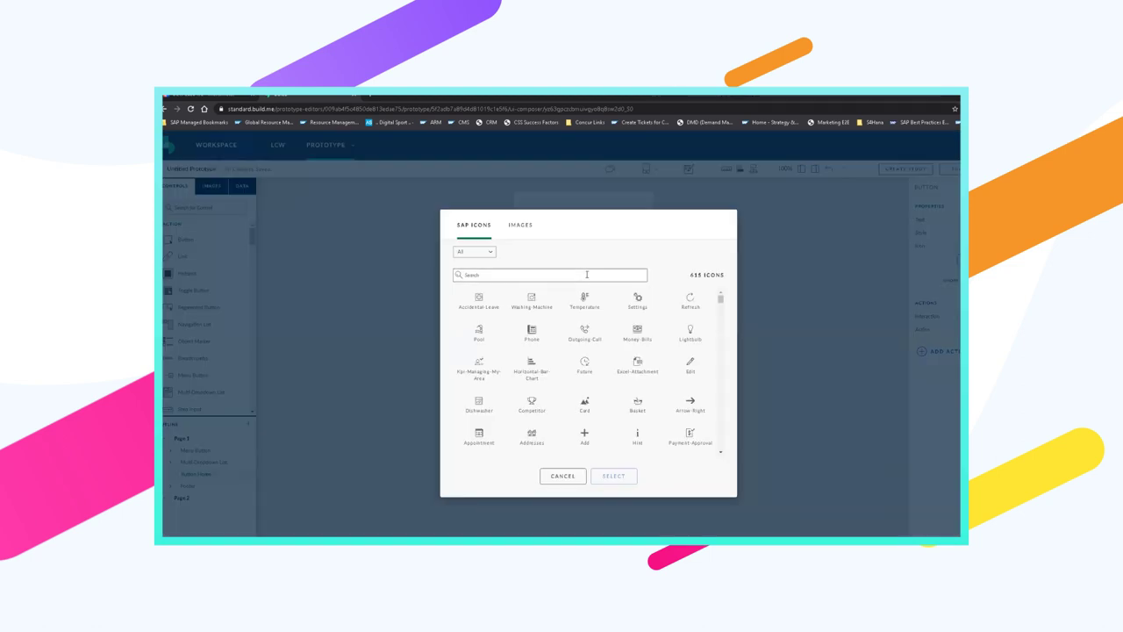
type("home")
left_click(518, 301)
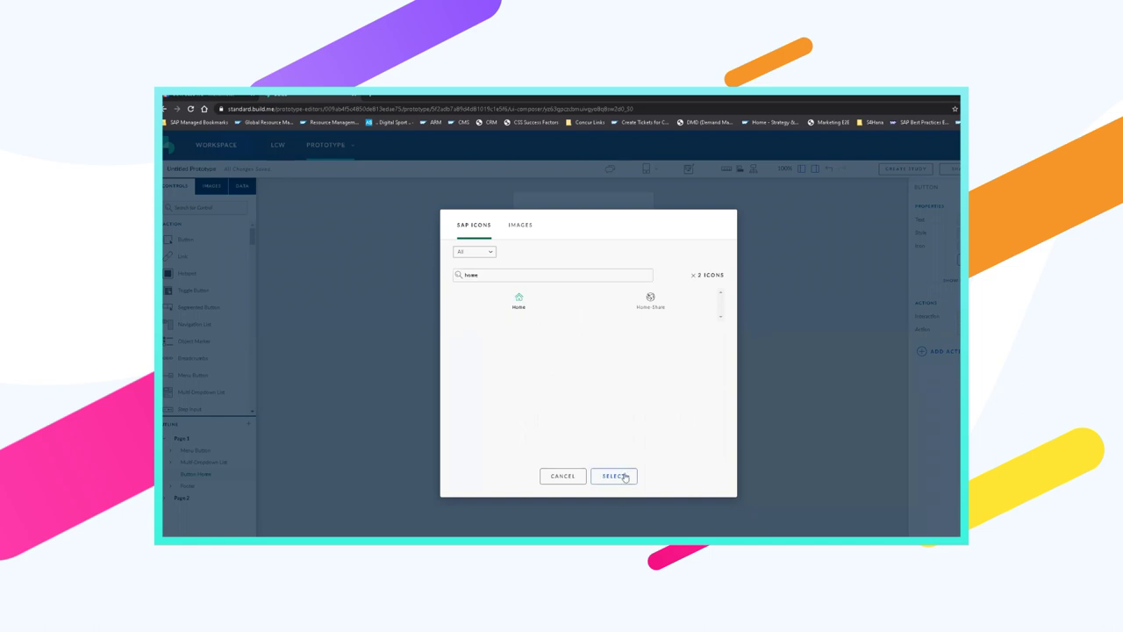
left_click(623, 476)
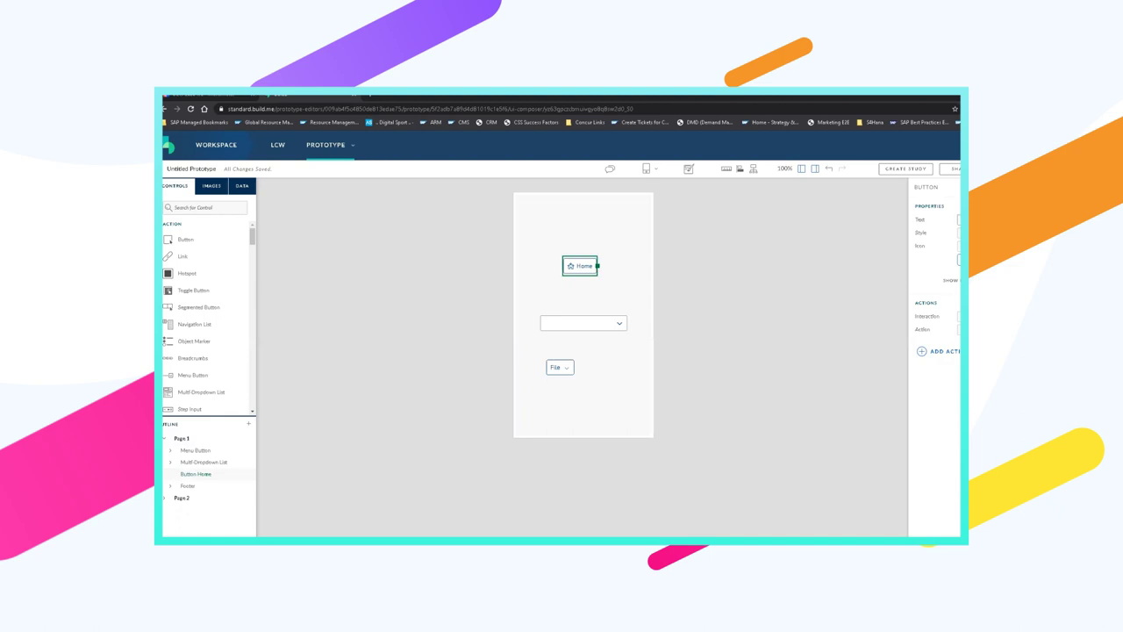
Clear the Home button's text and move it to the page's bottom-right corner
key("BackSpace")
left_click(572, 263)
left_click_drag(568, 263, 631, 419)
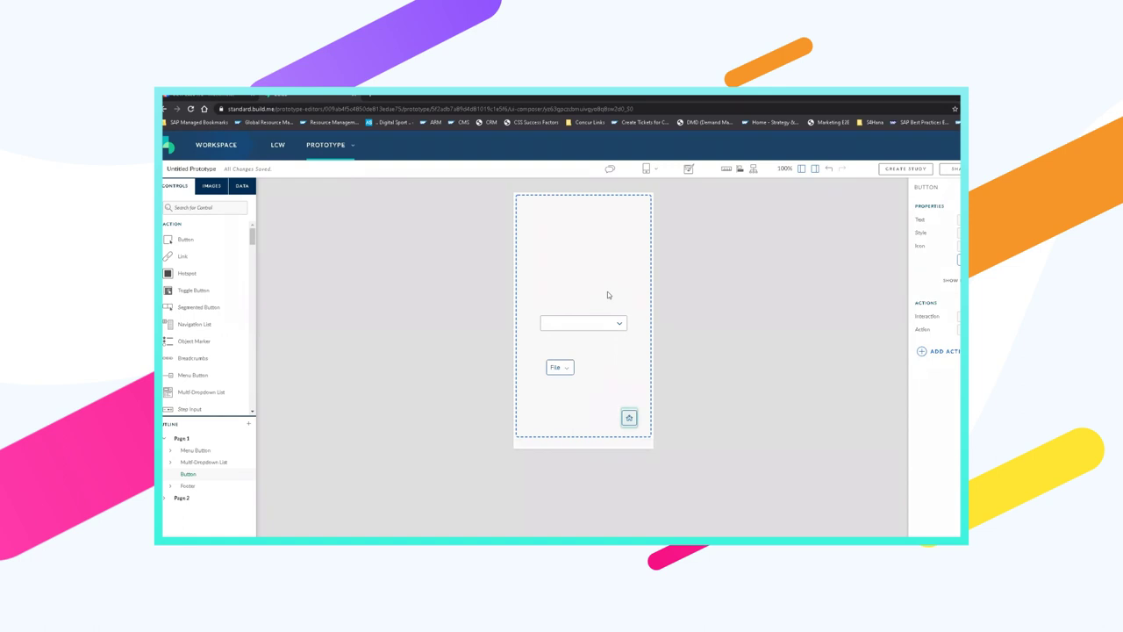
left_click(632, 419)
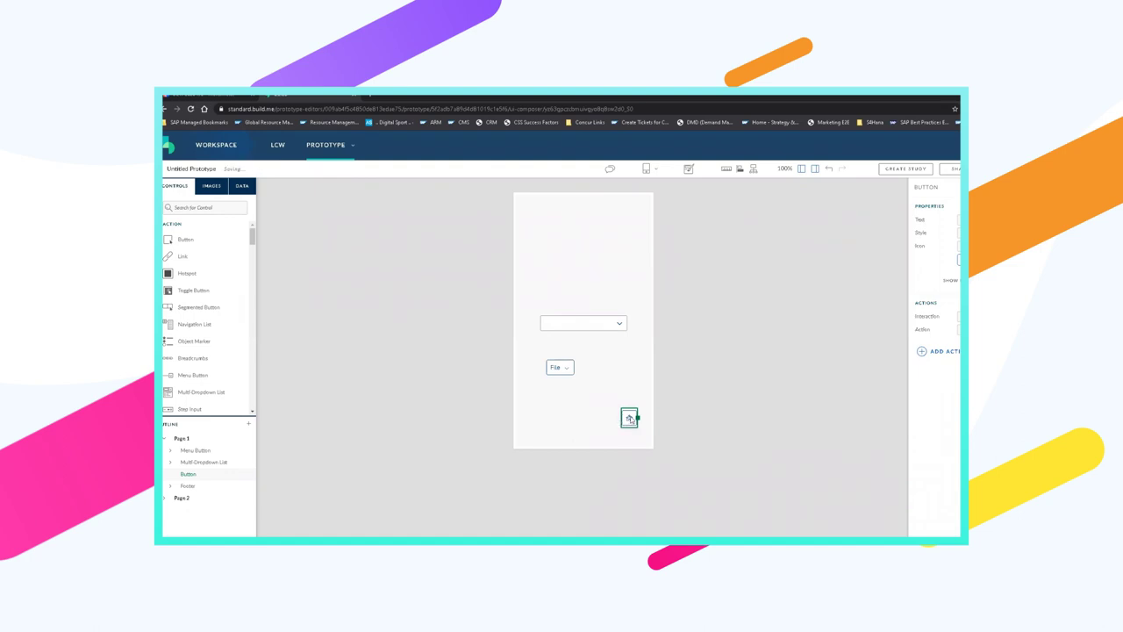
Set the Home button's Action to Navigate
left_click_drag(915, 303, 939, 303)
left_click(958, 329)
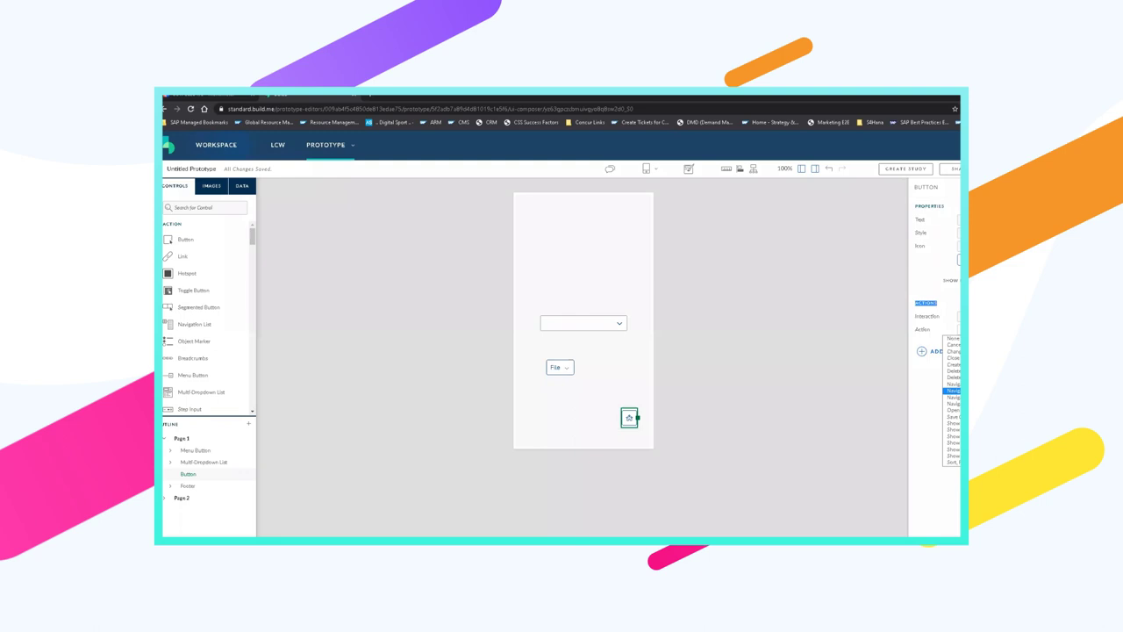
key("Return")
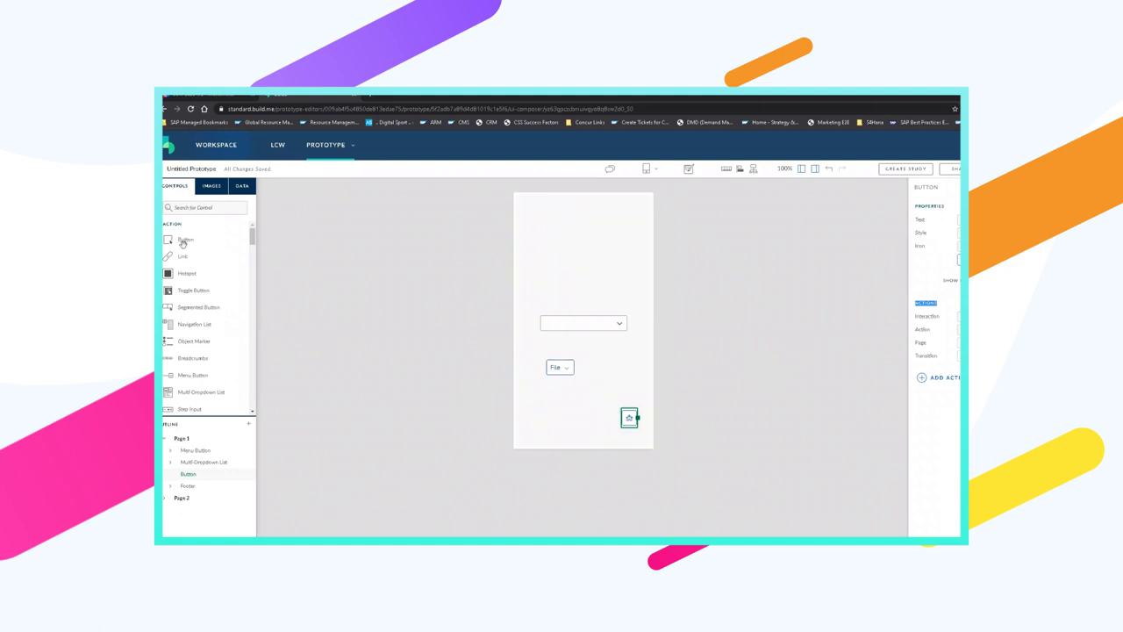
Add a Back button at the page's bottom-left with its Action set to Navigate
left_click_drag(182, 240, 557, 416)
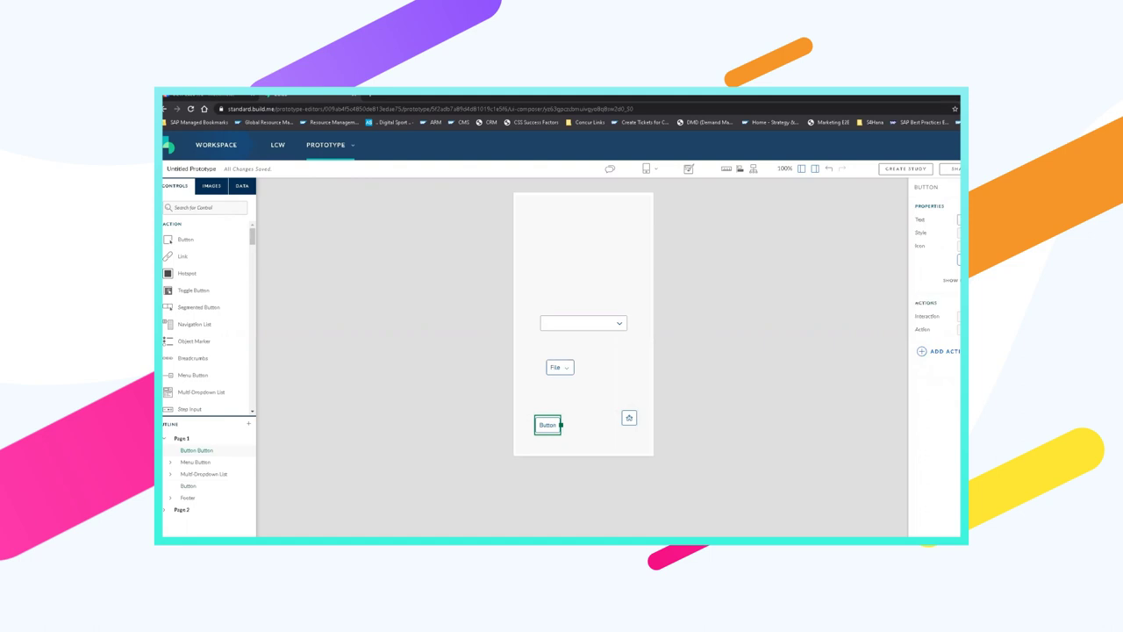
type("BBack")
key("Home")
key("Delete")
left_click(958, 329)
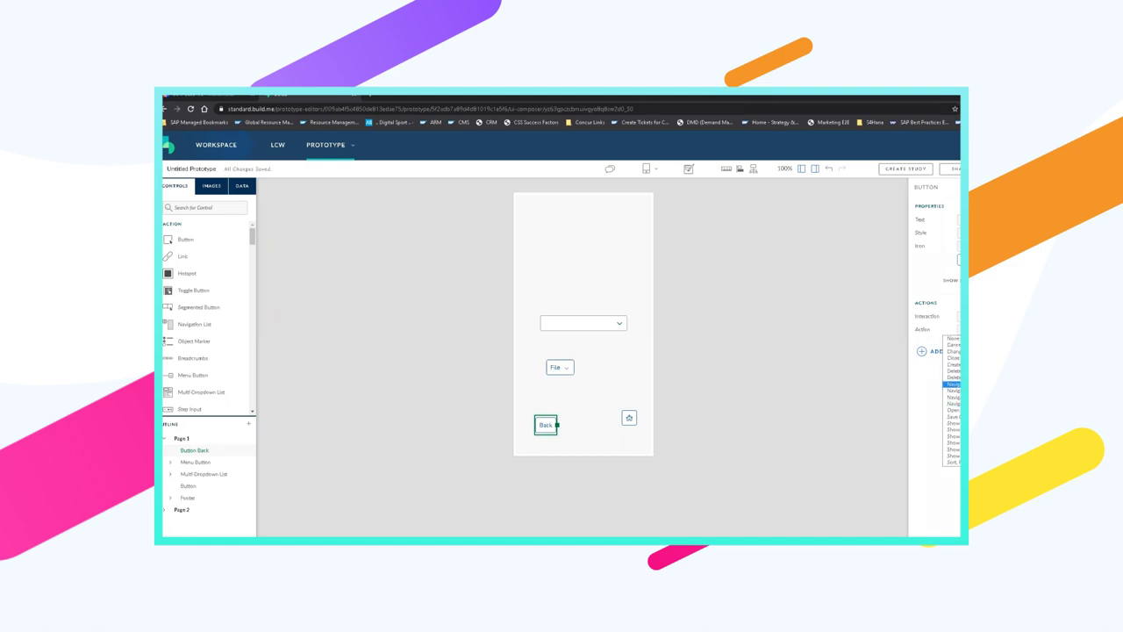
key("Return")
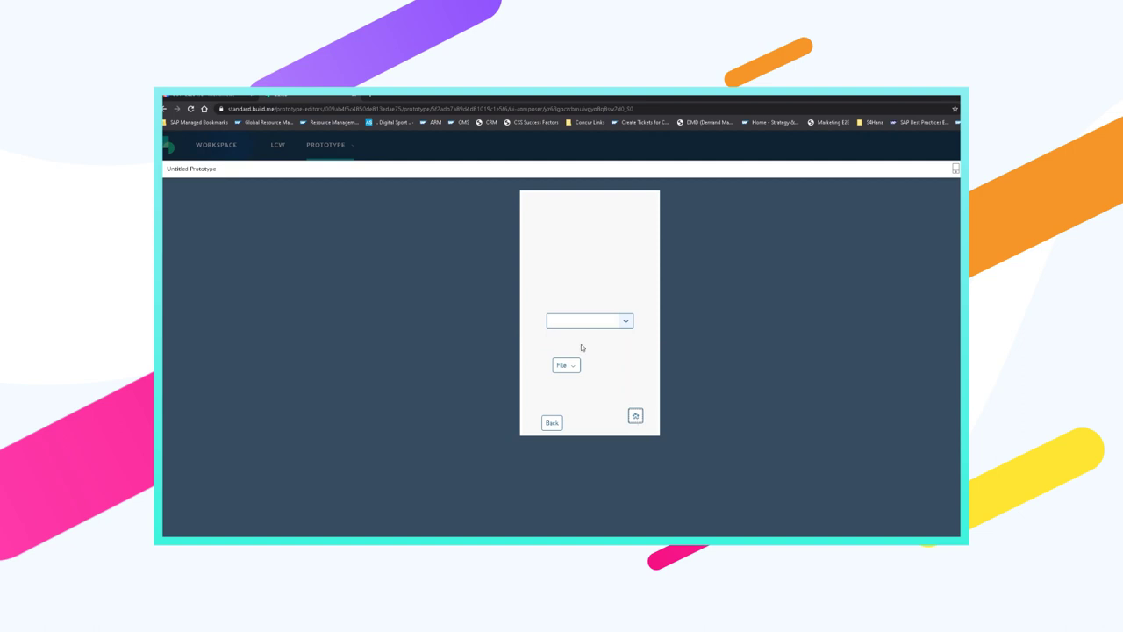
In the preview, open and close the dropdown twice and dismiss the File menu
left_click(627, 323)
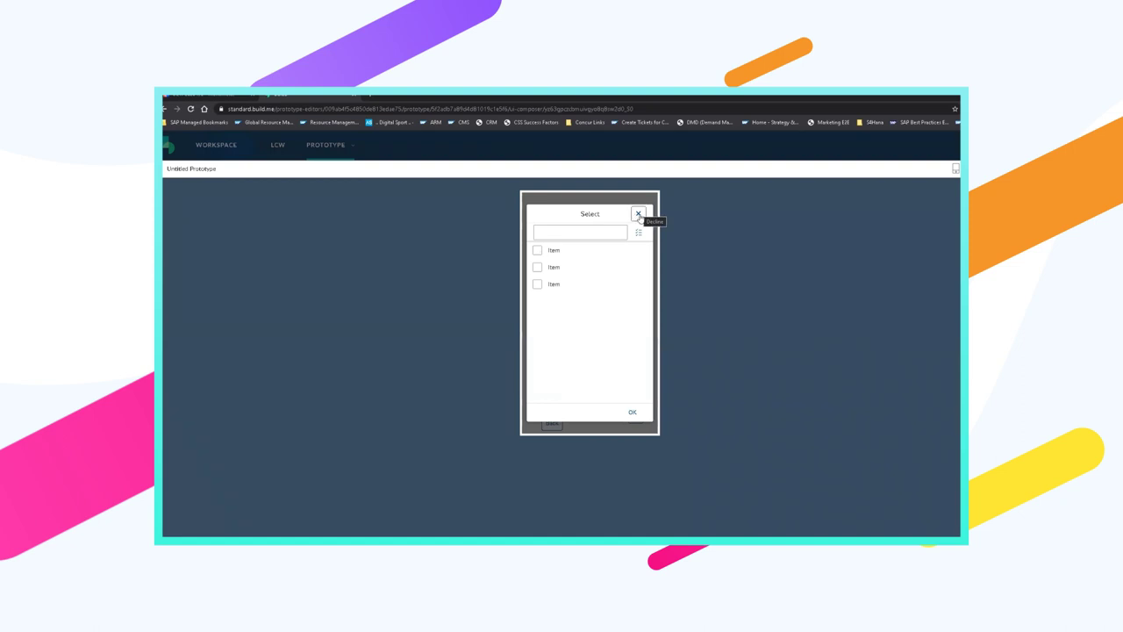
left_click(576, 373)
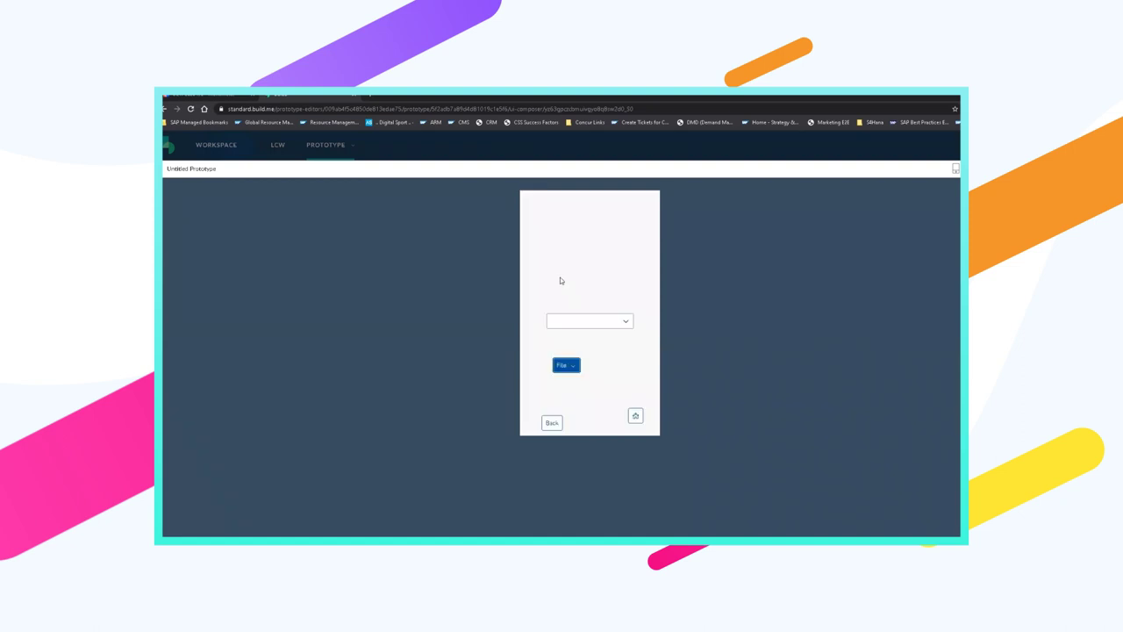
left_click(586, 296)
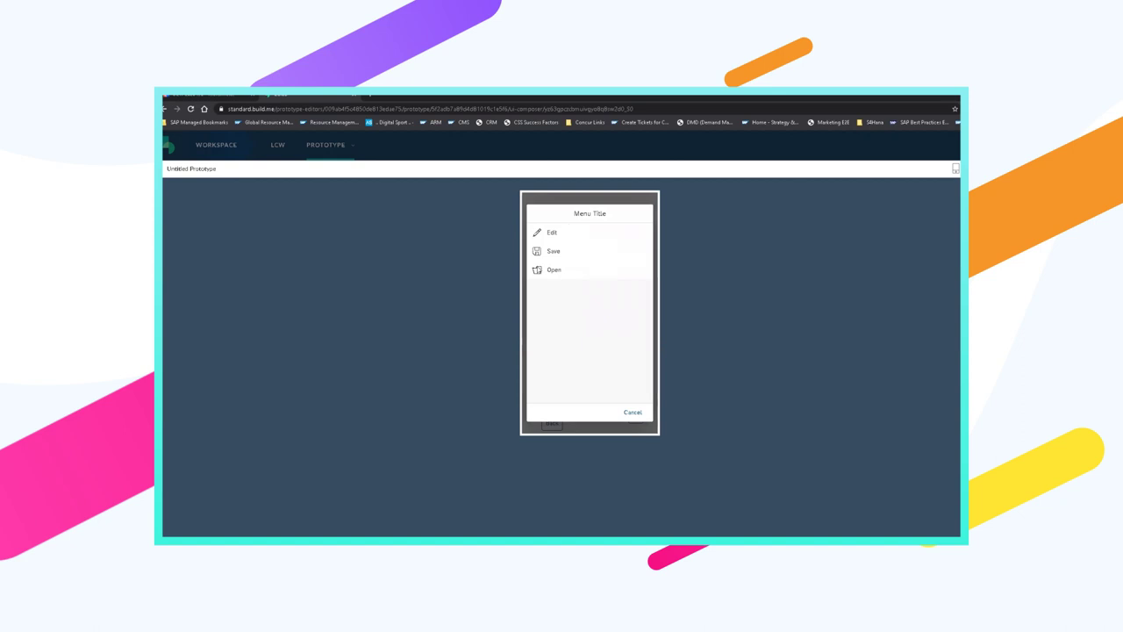
left_click(633, 411)
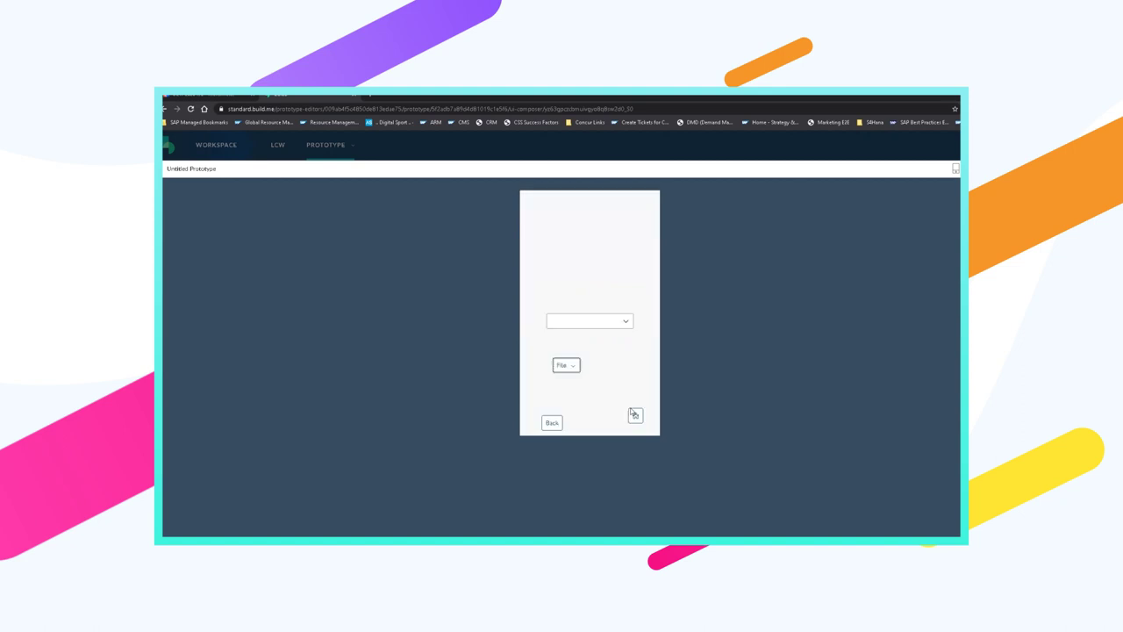
left_click(584, 321)
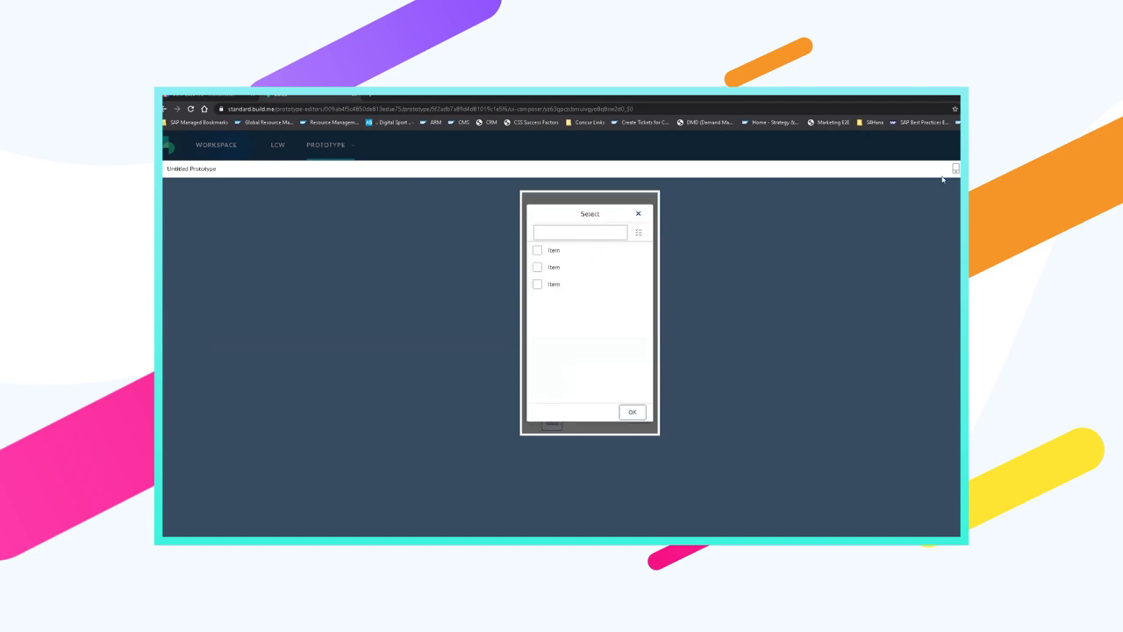
key("Escape")
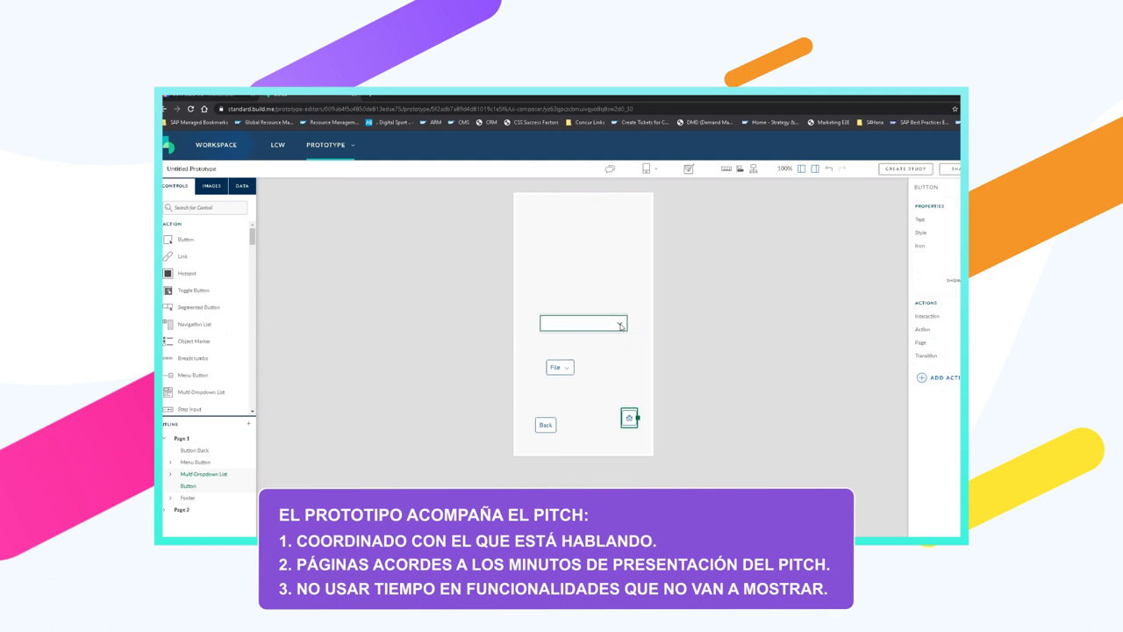
left_click(436, 228)
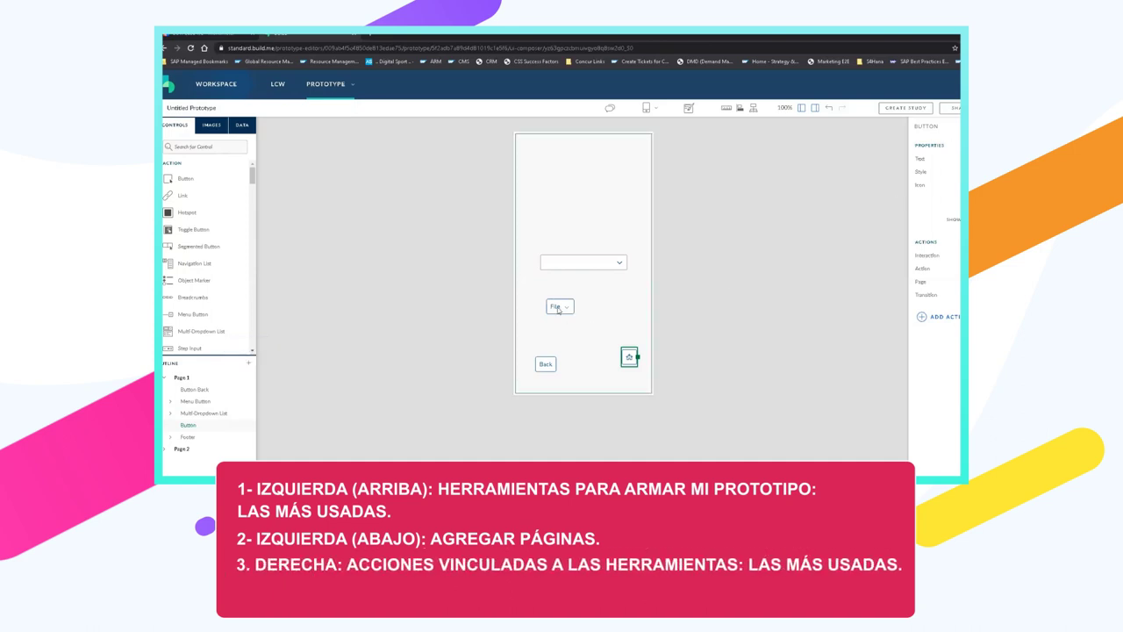
left_click(594, 265)
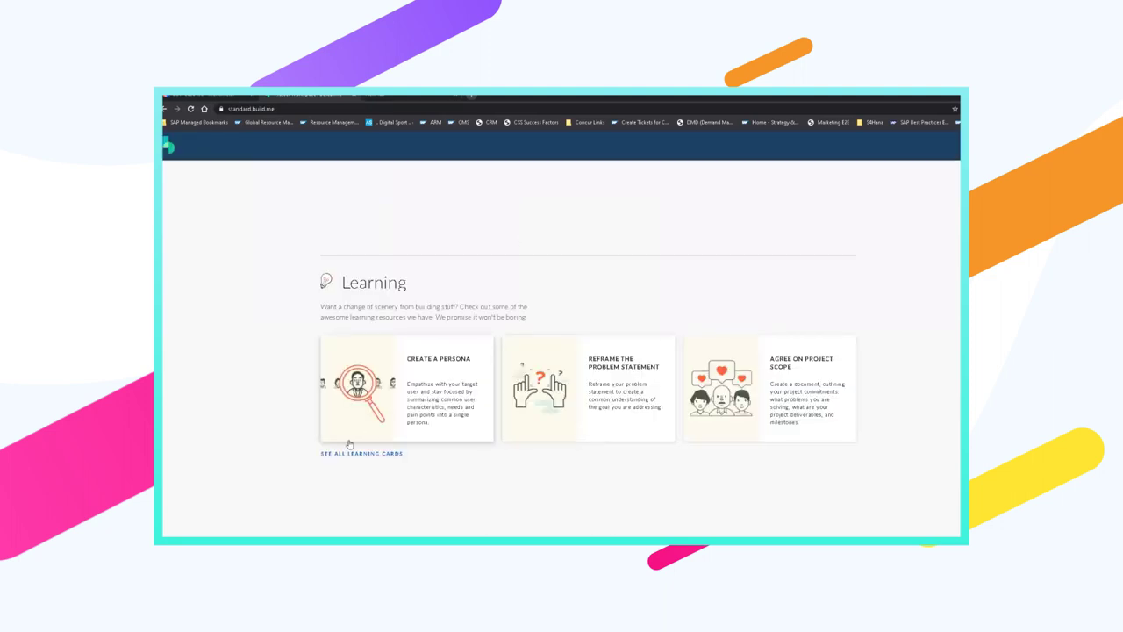
Open the LCW project card from the Workspace Projects list
mouse_move(370, 268)
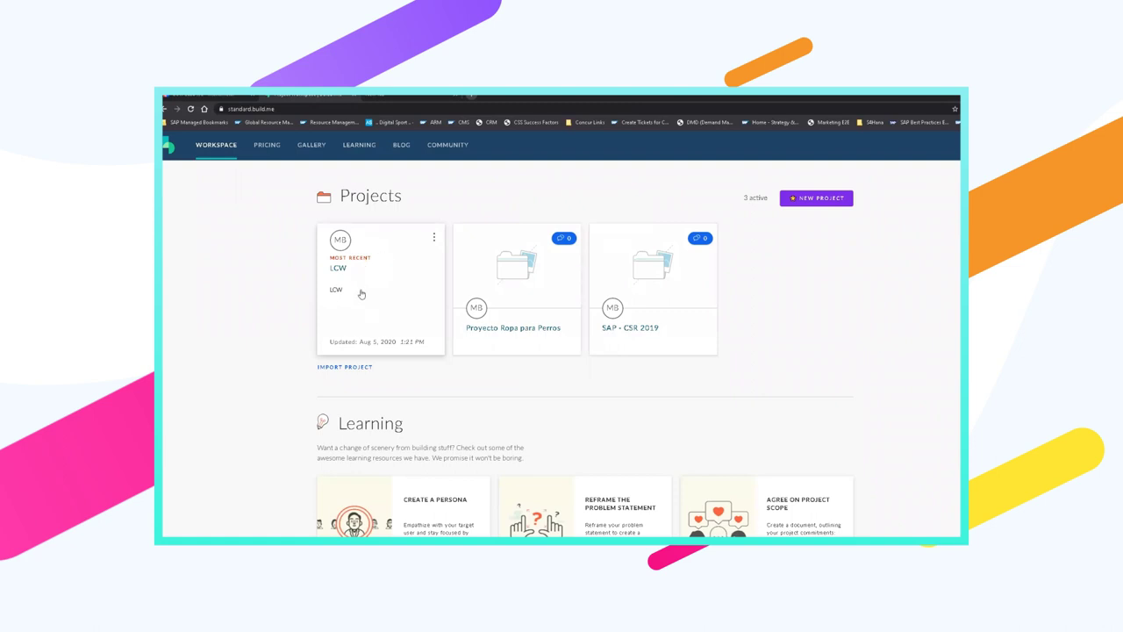
left_click(359, 260)
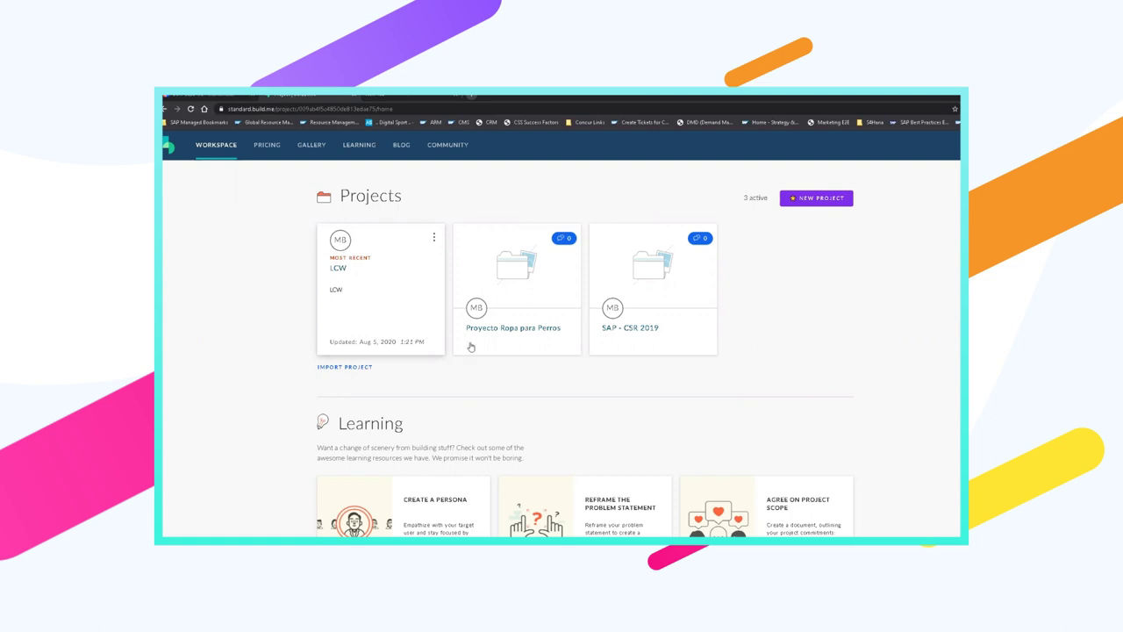
left_click(357, 256)
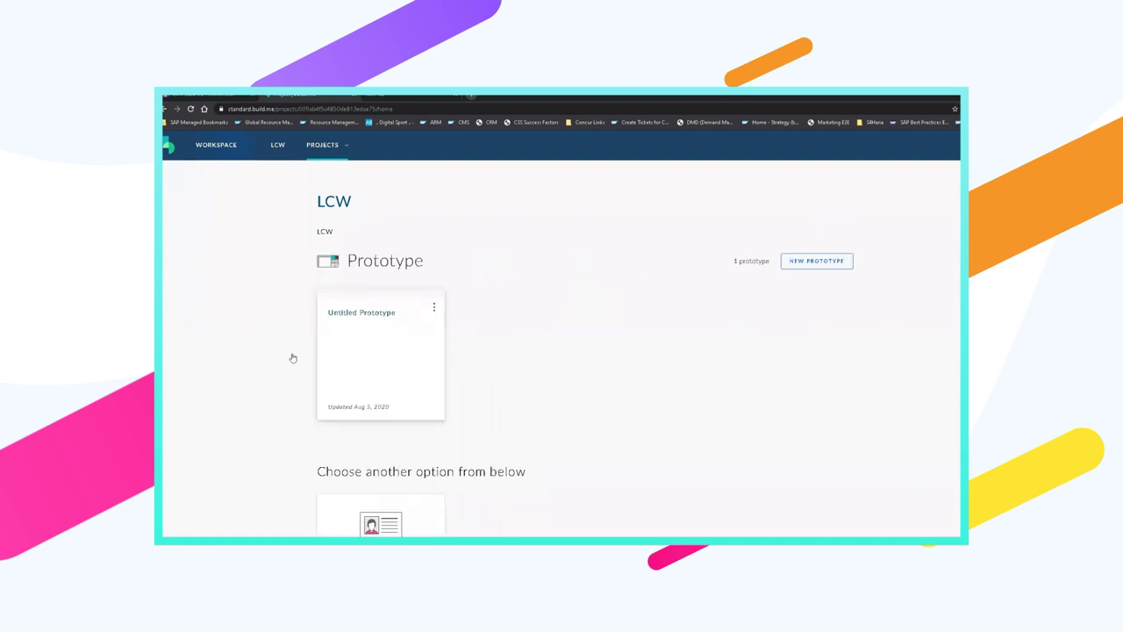
scroll(274, 404, "down", 6)
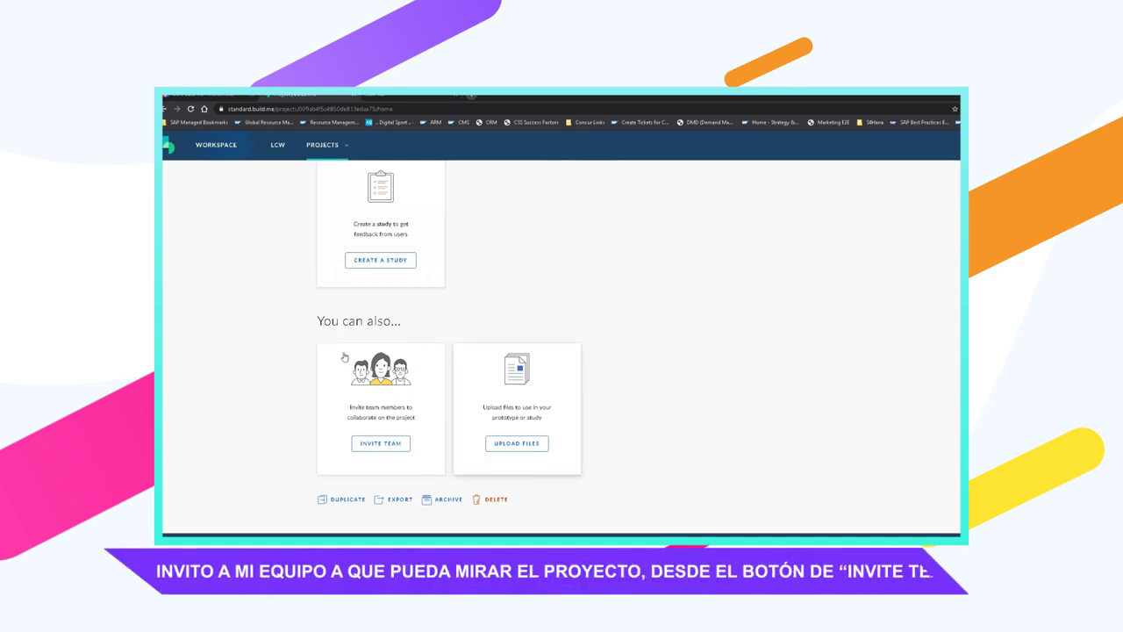
left_click_drag(321, 321, 421, 324)
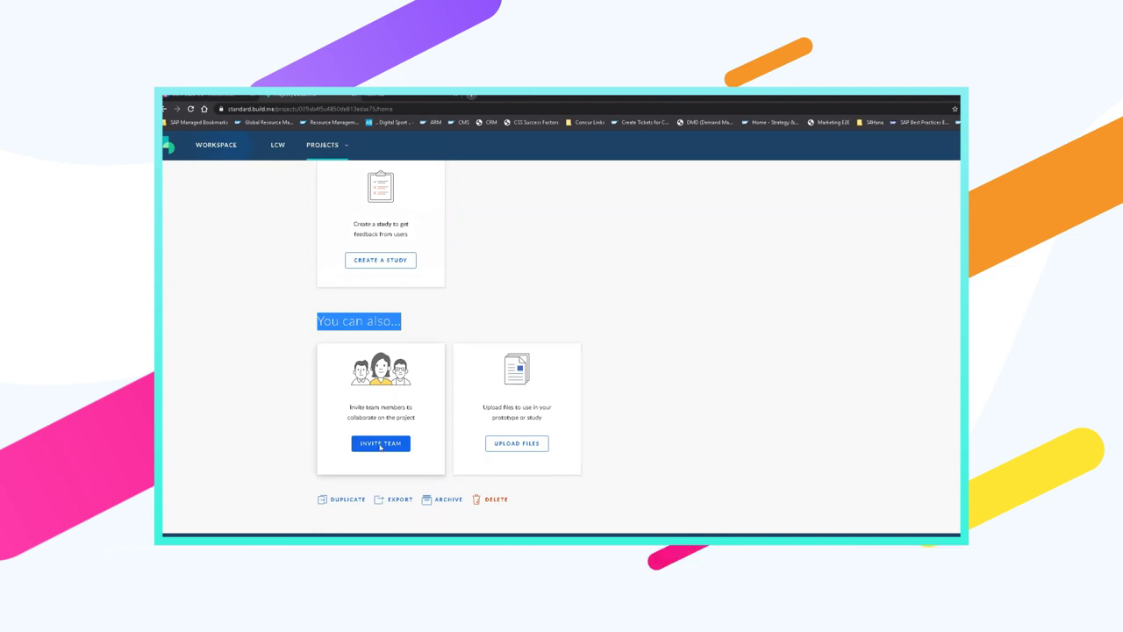
left_click(380, 445)
left_click(566, 350)
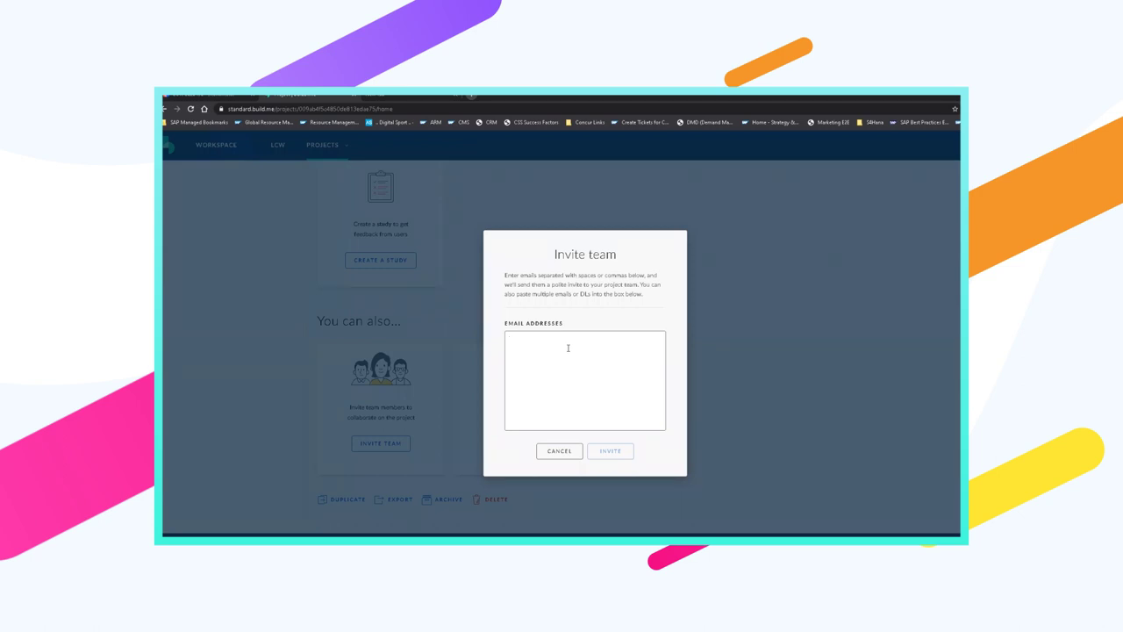
key("Return")
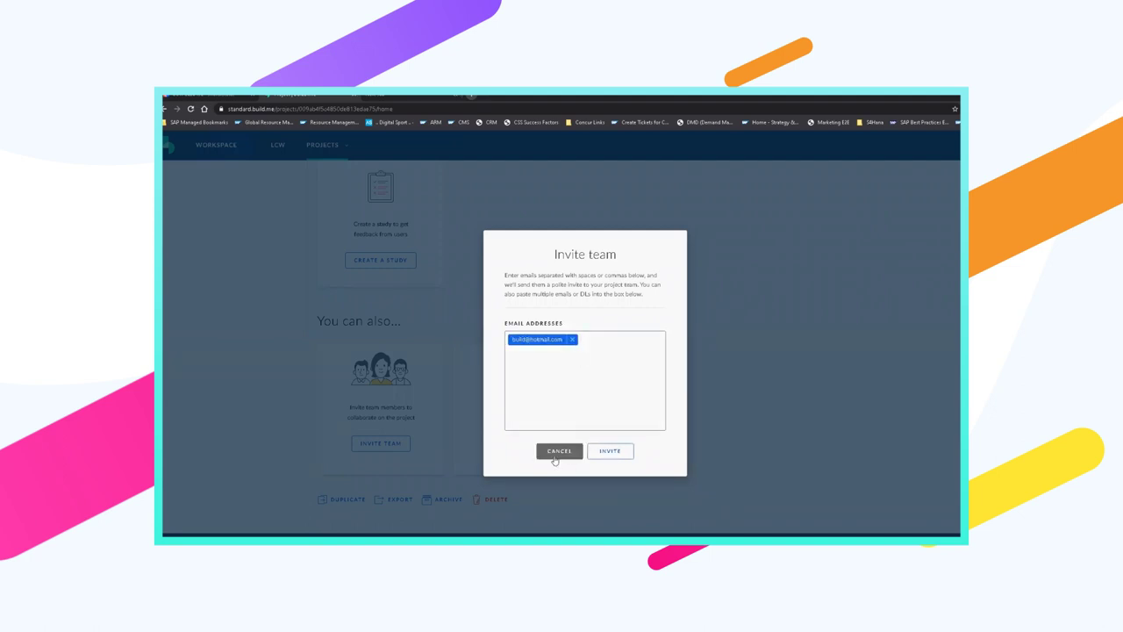
left_click(558, 451)
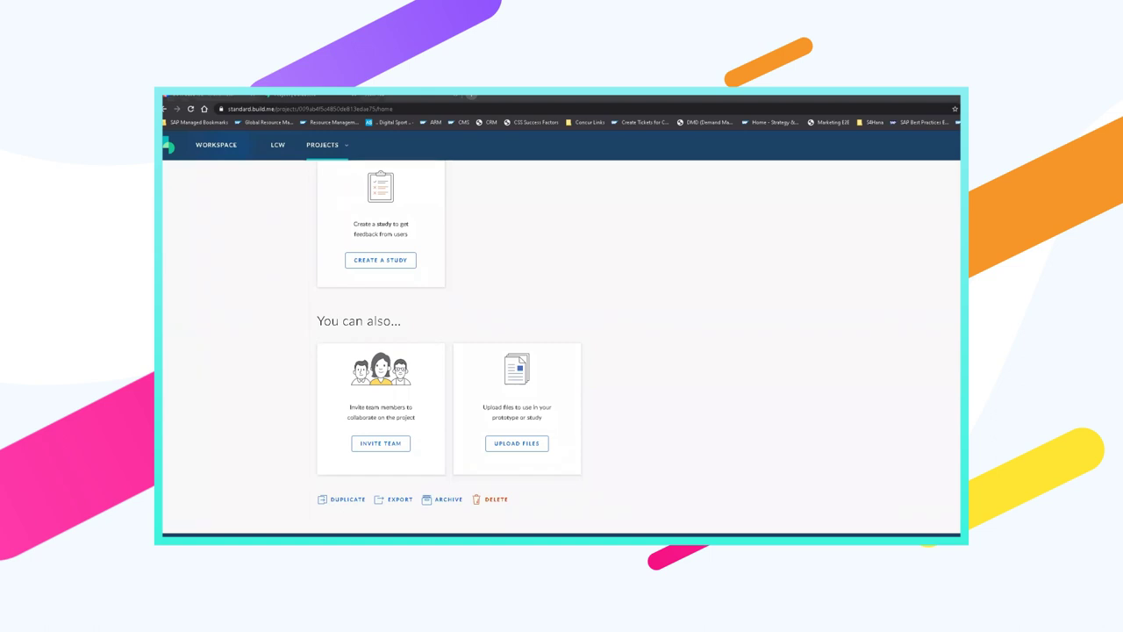
Scroll the LCW project page up and back down to reach the Untitled Prototype
scroll(558, 342, "up", 2)
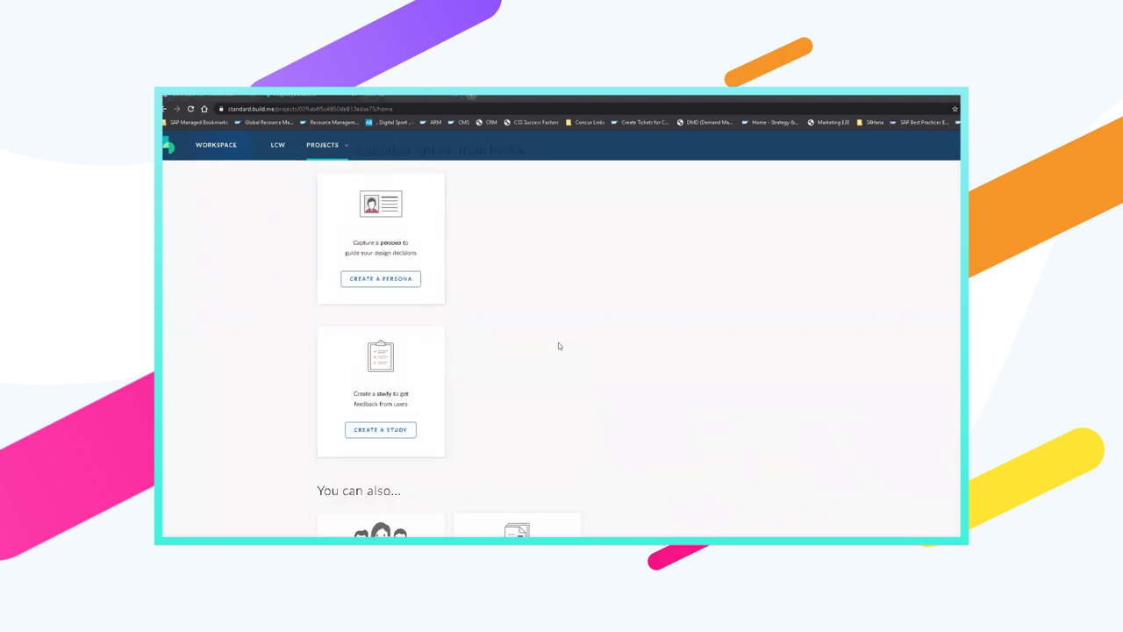
scroll(558, 346, "down", 2)
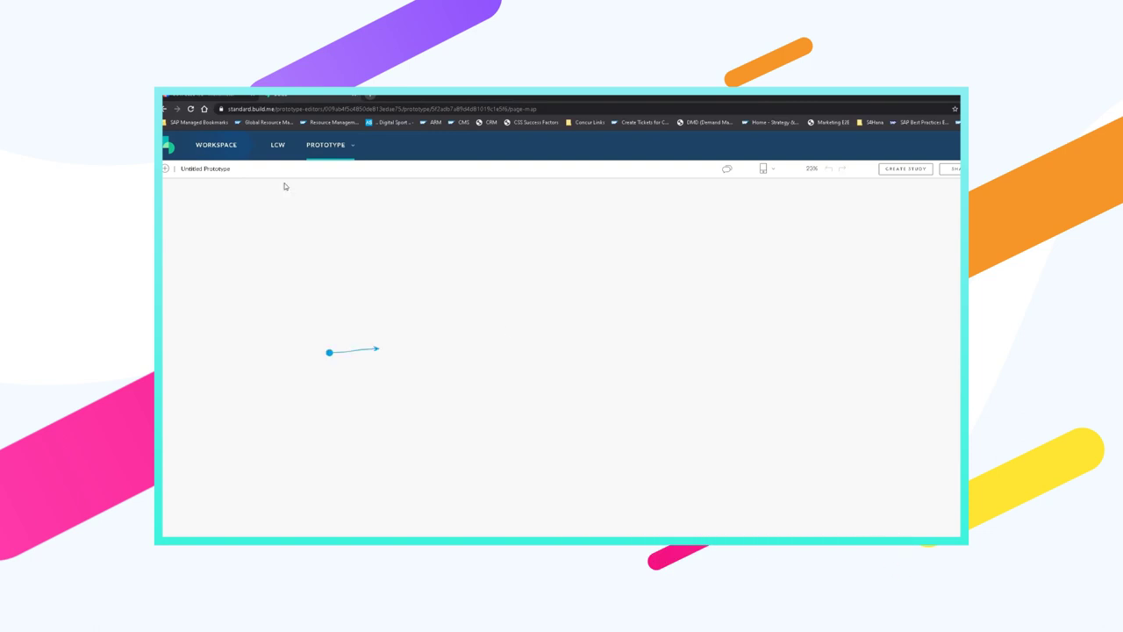
Edit Page 1 of the prototype and show its IMAGES library
mouse_move(300, 302)
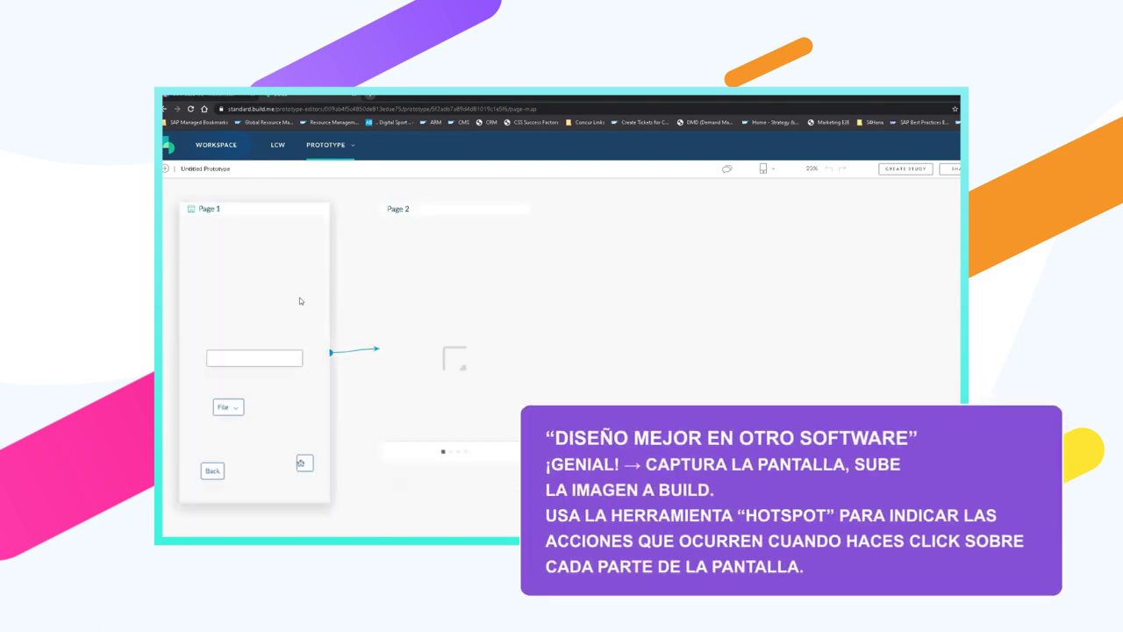
left_click(259, 372)
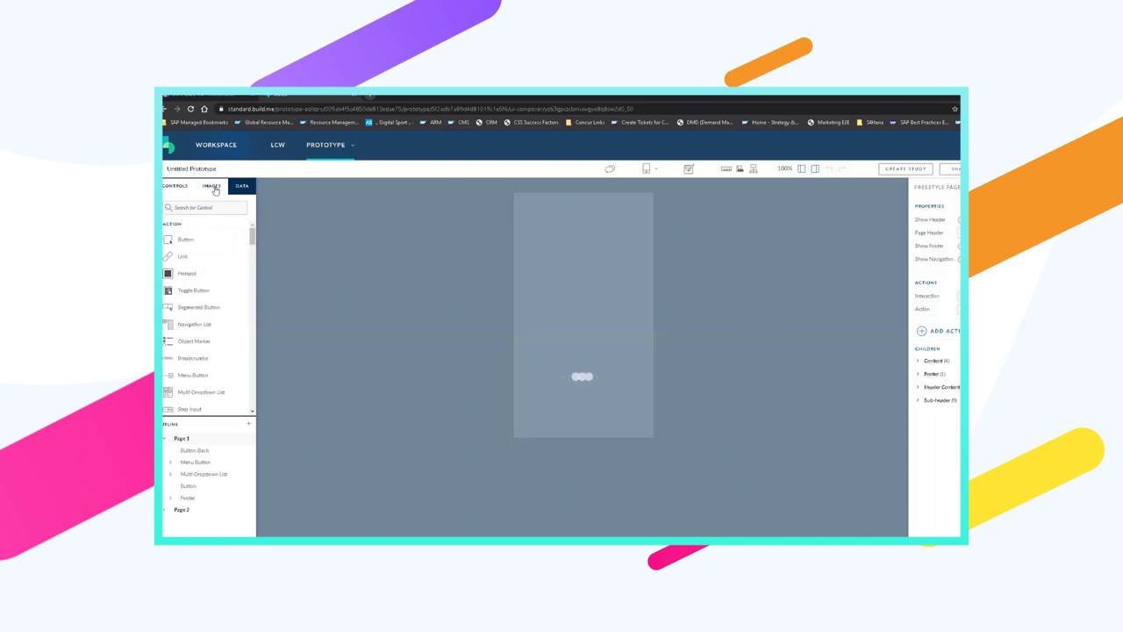
left_click(213, 189)
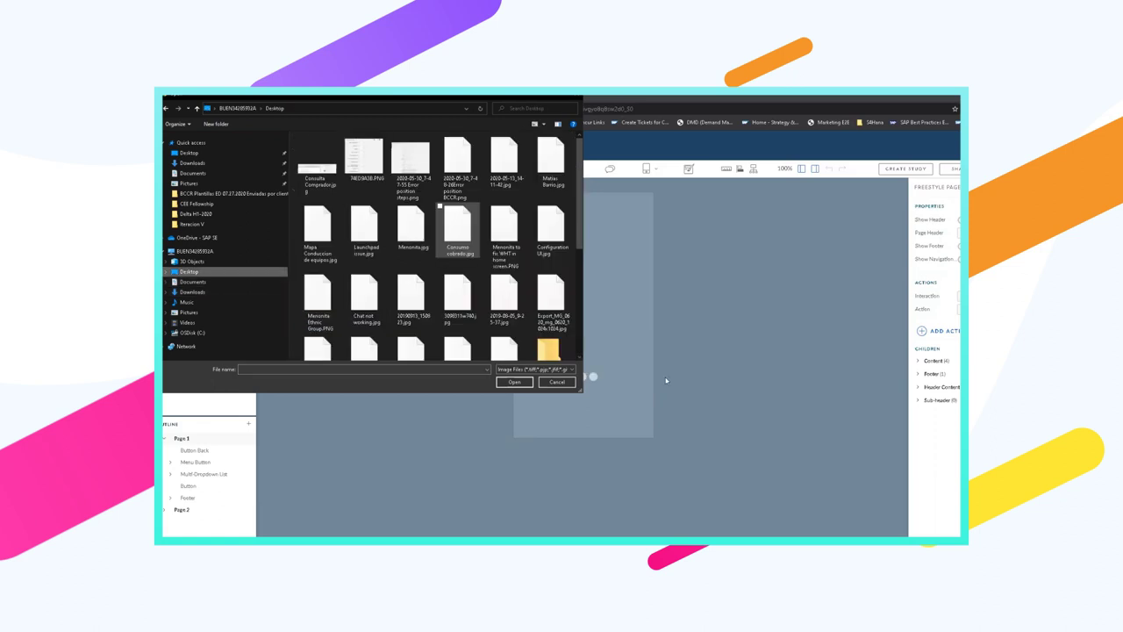
Dismiss the file picker, then upload the Vietnam image to the image library
key("Escape")
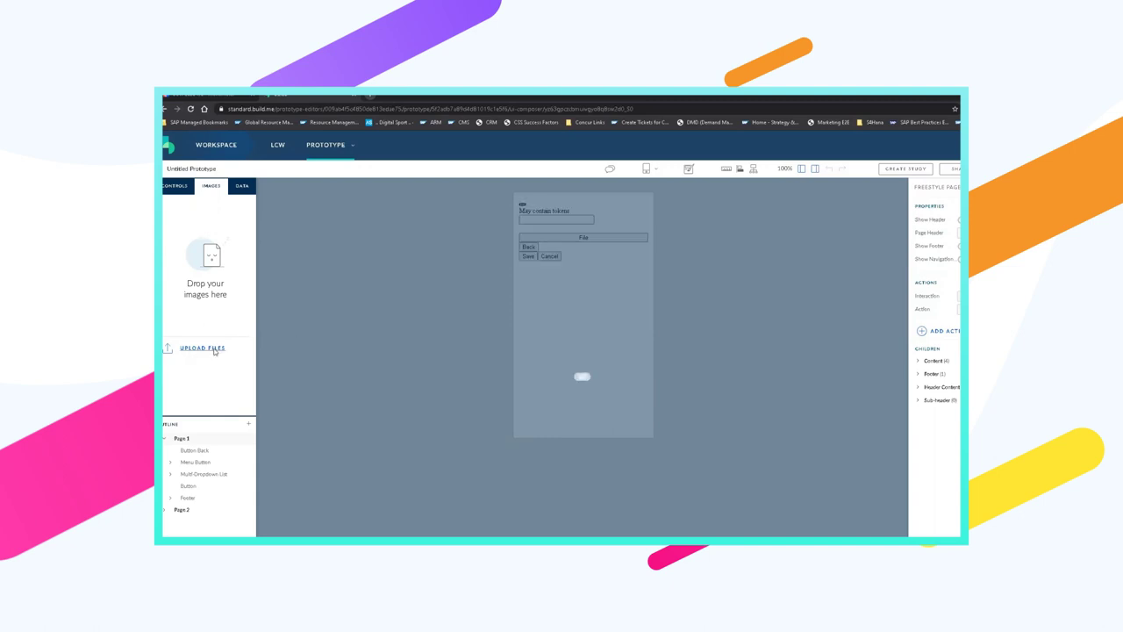
left_click(214, 351)
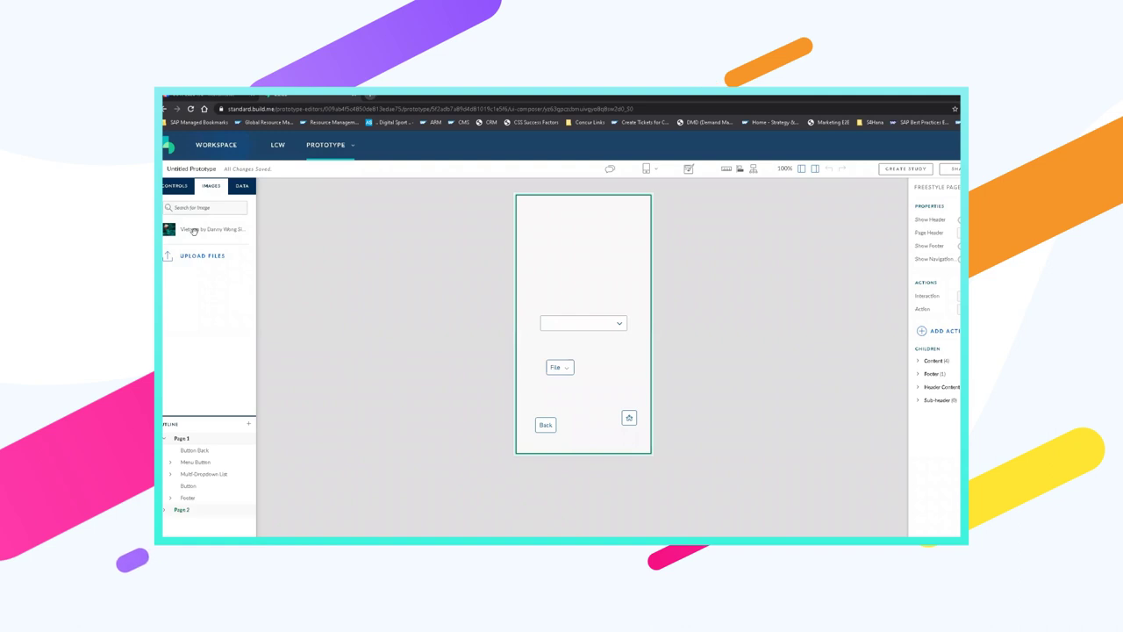
Check the carousel's images, then drop the Vietnam photo into an Image control atop Page 2
left_click_drag(193, 234, 645, 341)
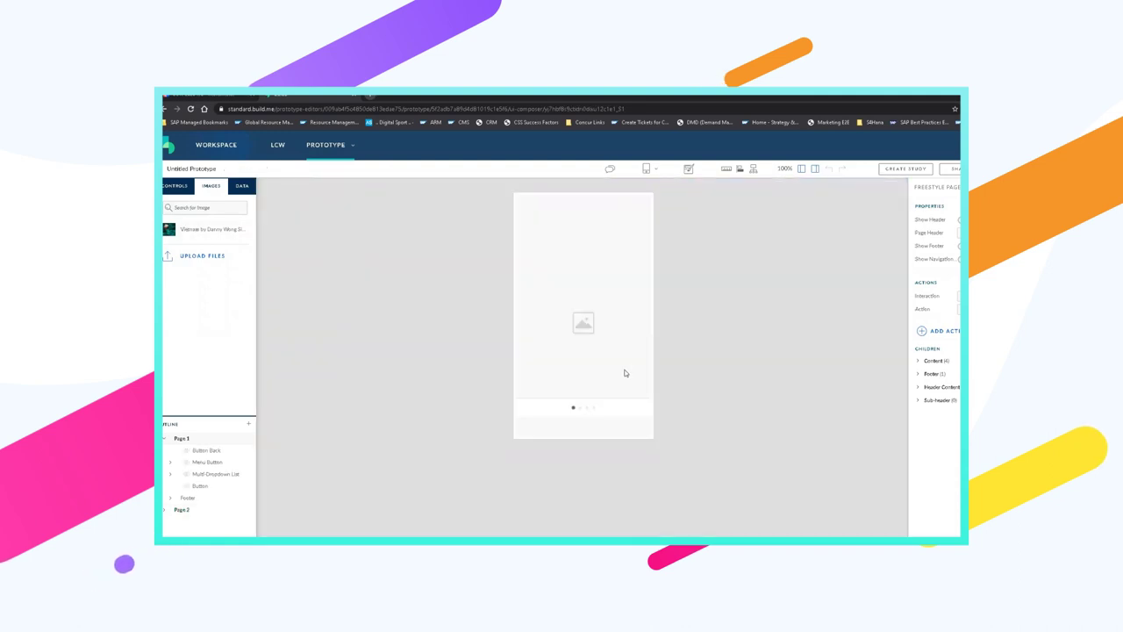
left_click(568, 339)
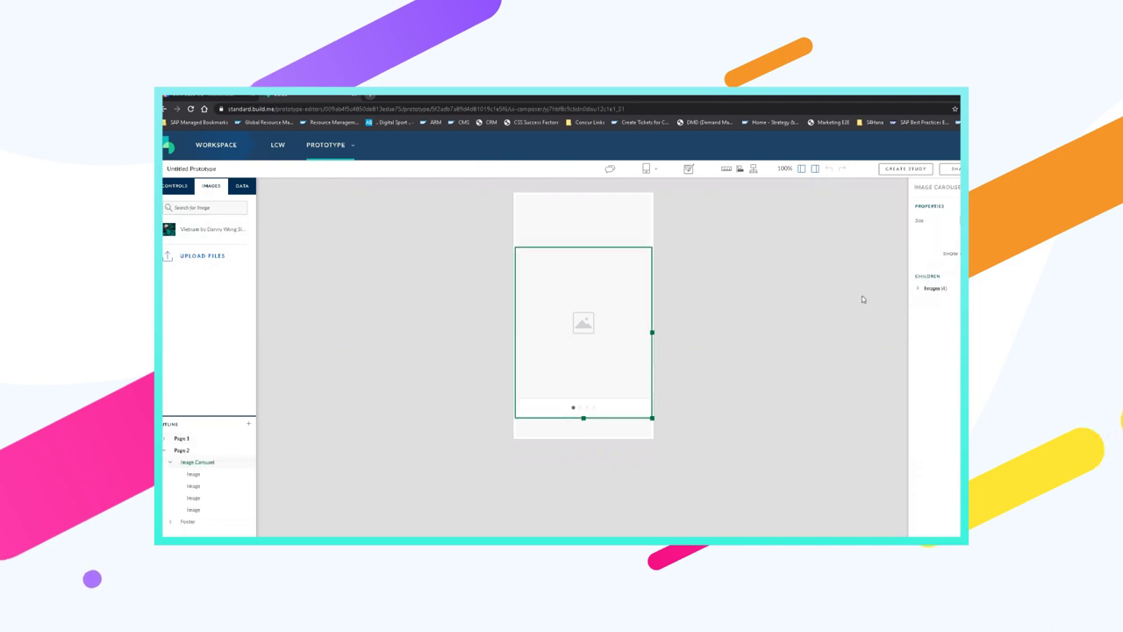
left_click(921, 289)
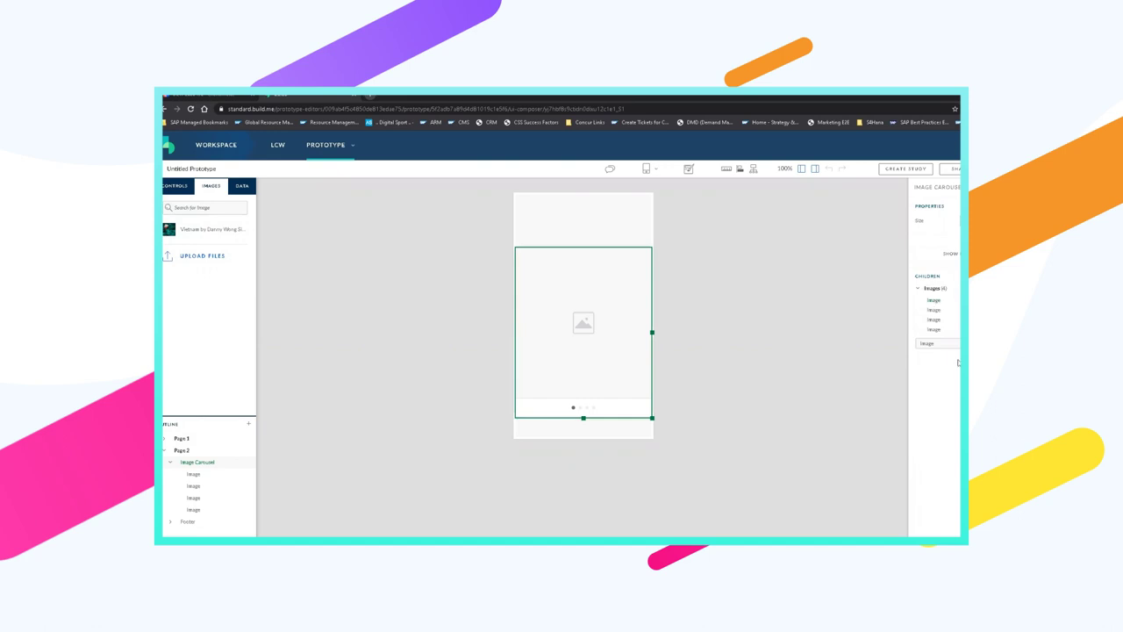
left_click(934, 300)
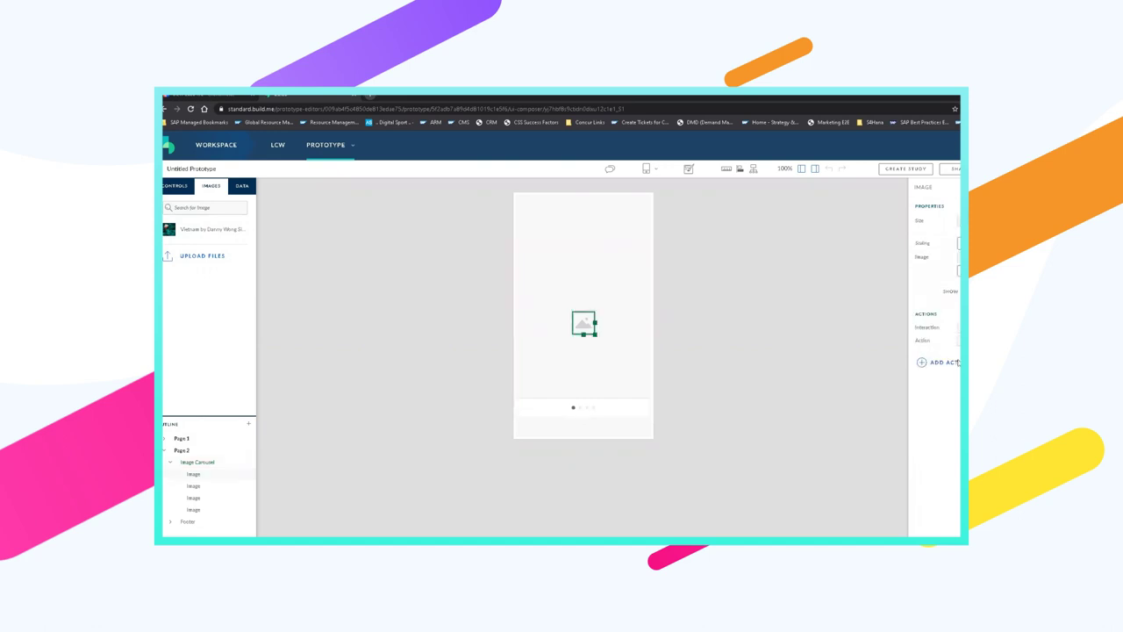
left_click_drag(206, 229, 583, 232)
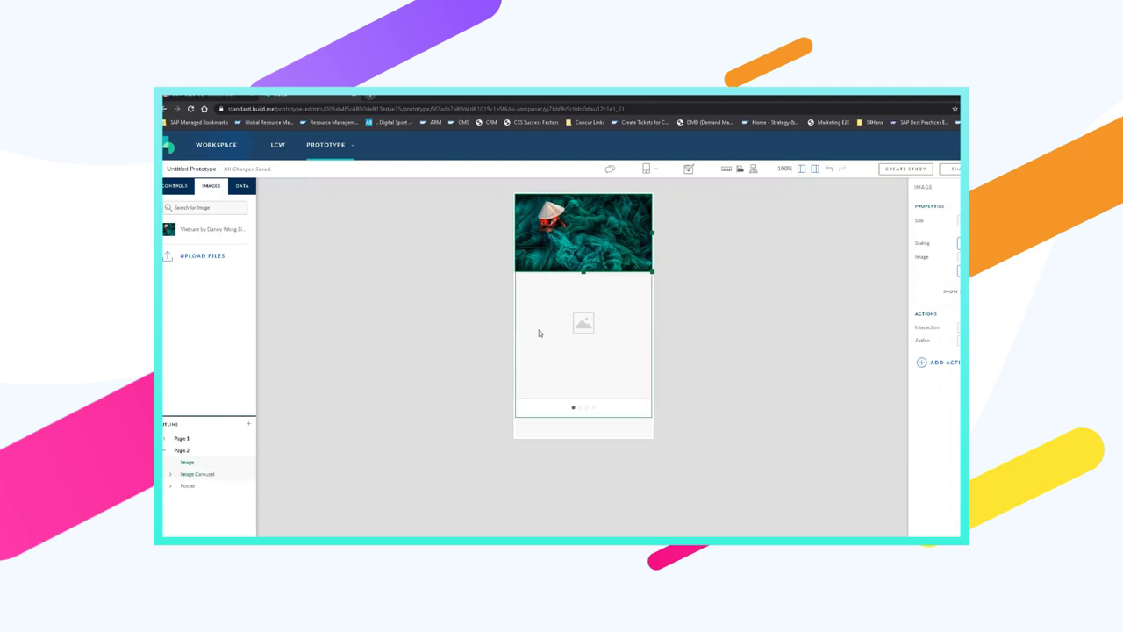
left_click(174, 185)
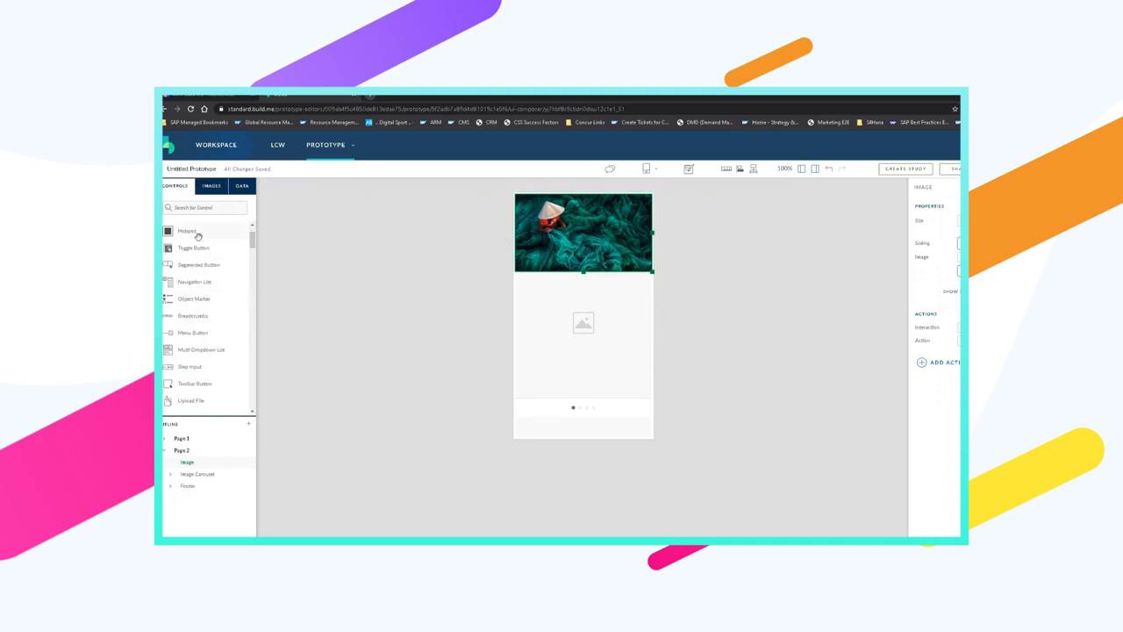
Add a hotspot over the Vietnam photo on Page 2 and select the image carousel
mouse_move(180, 230)
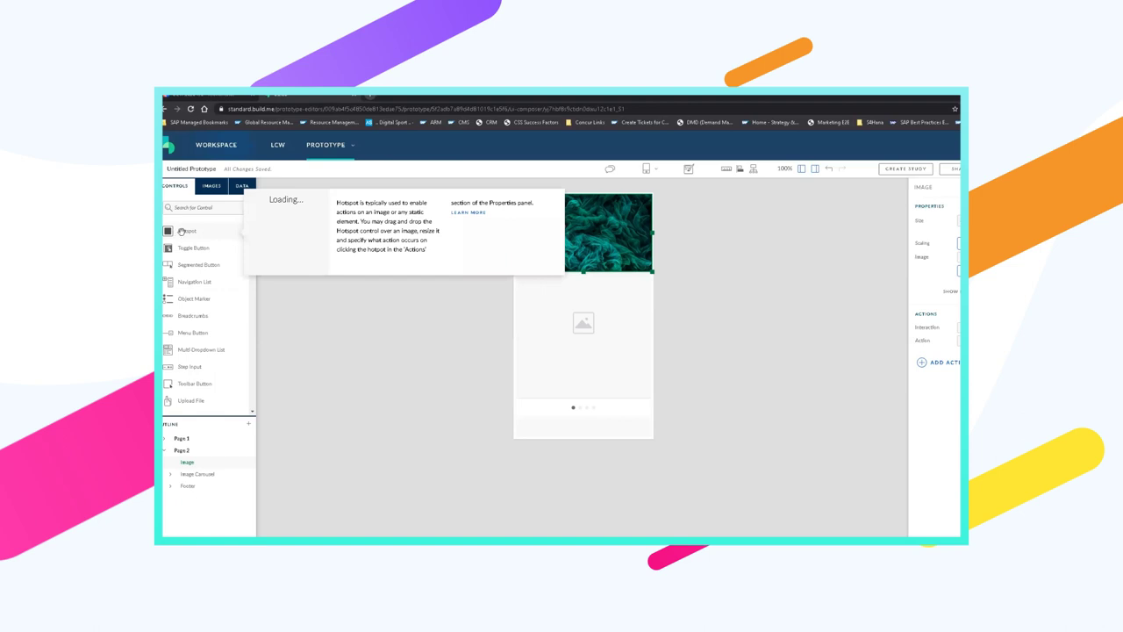
left_click_drag(182, 231, 624, 224)
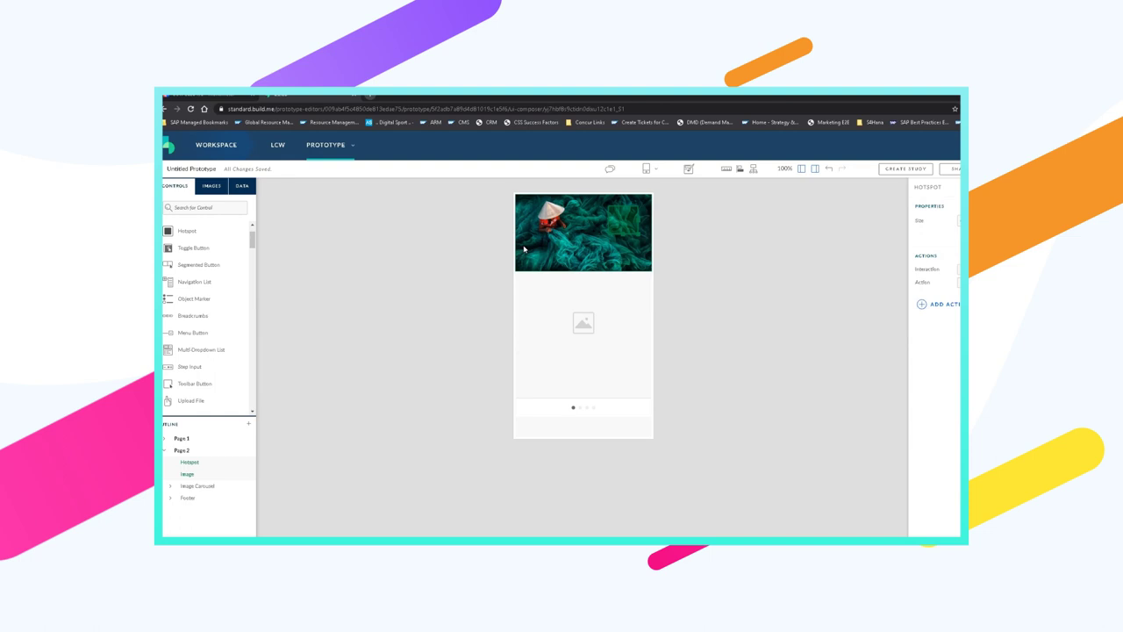
scroll(203, 402, "down", 15)
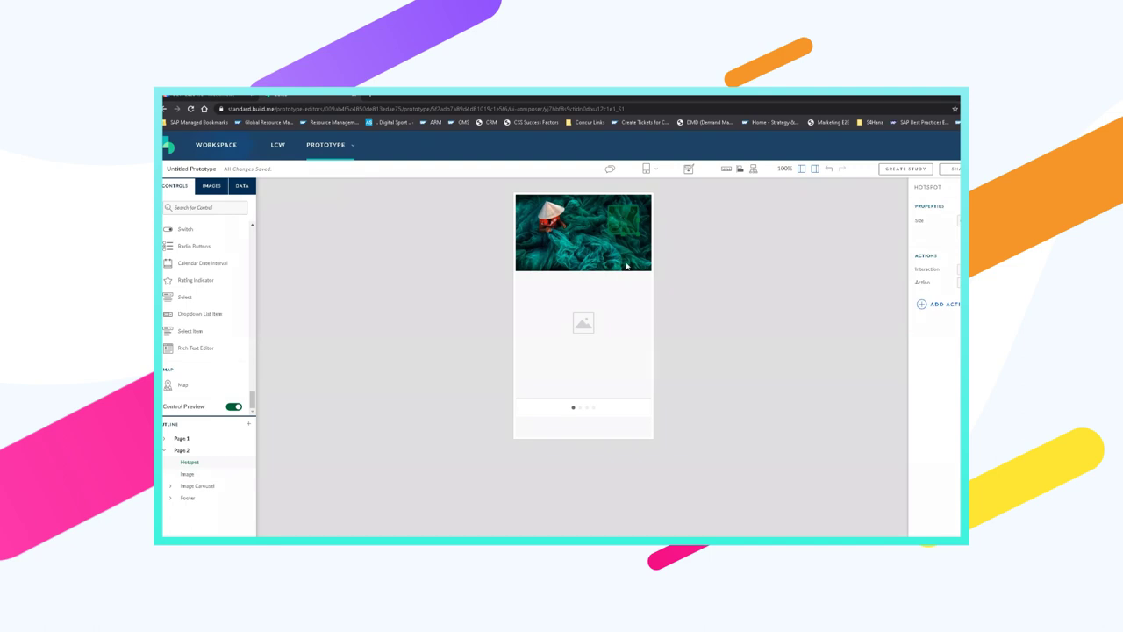
left_click(621, 342)
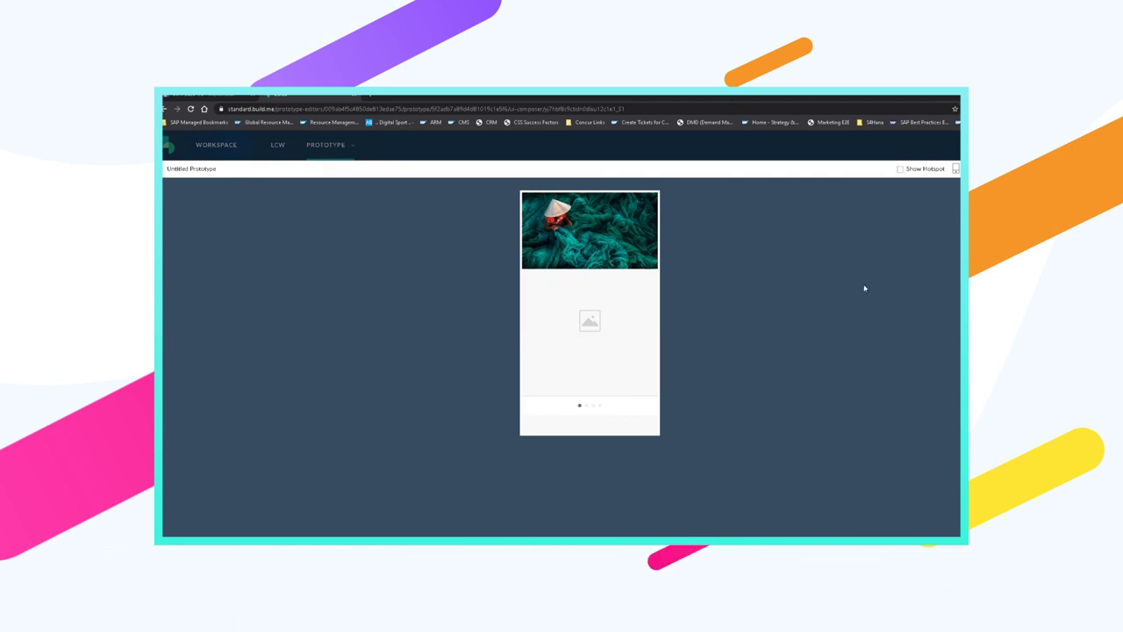
Leave the preview and copy Page 2 from its outline context menu
key("Escape")
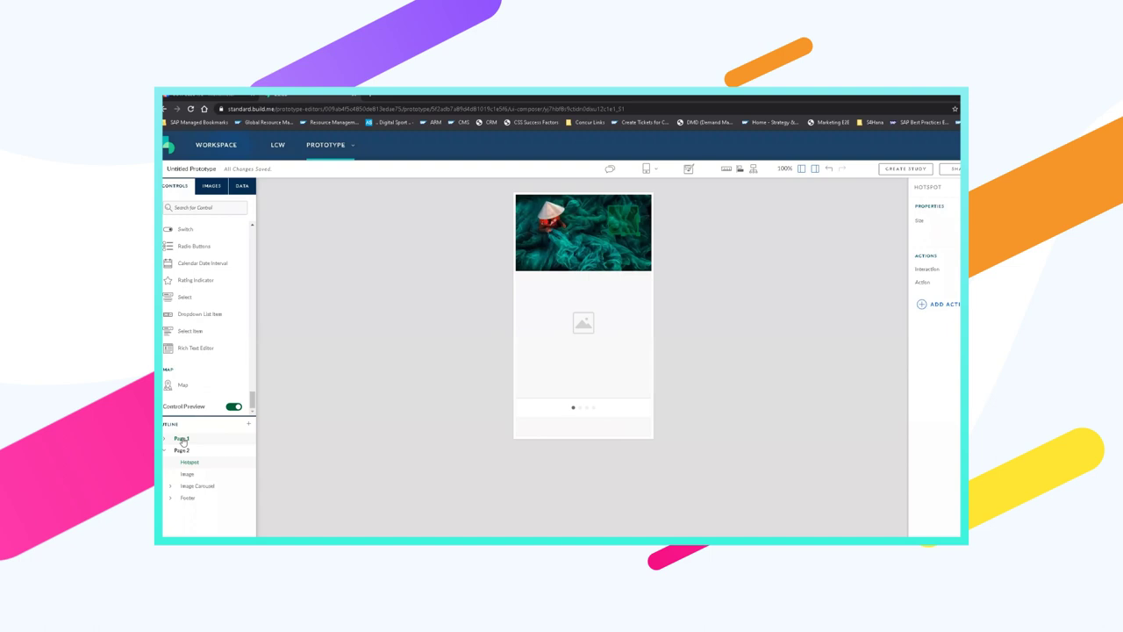
right_click(200, 451)
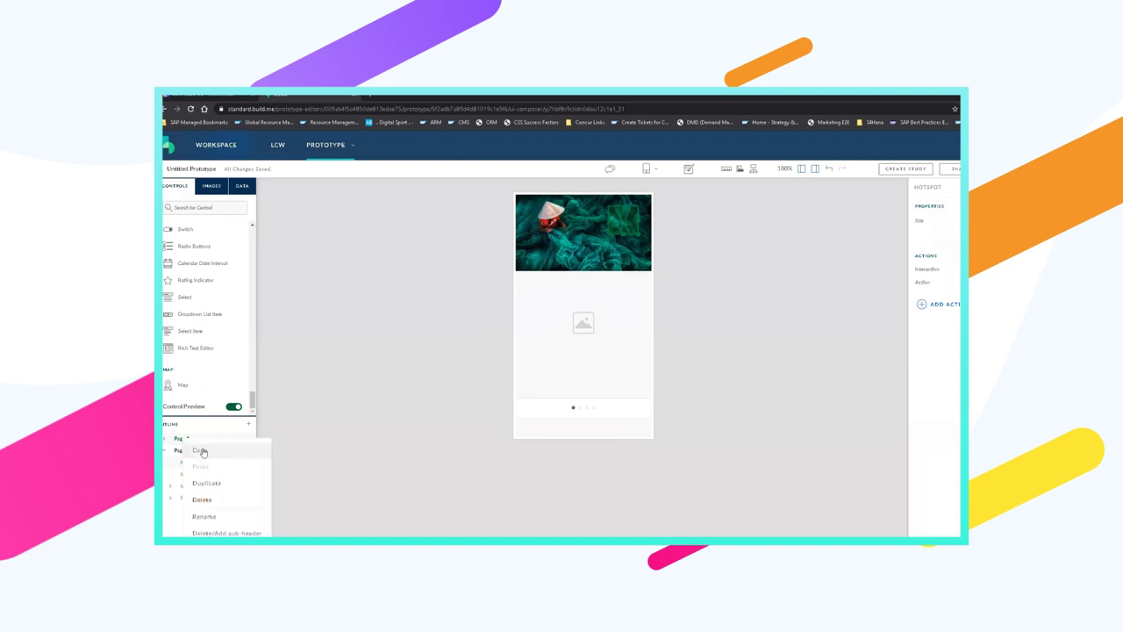
left_click(201, 451)
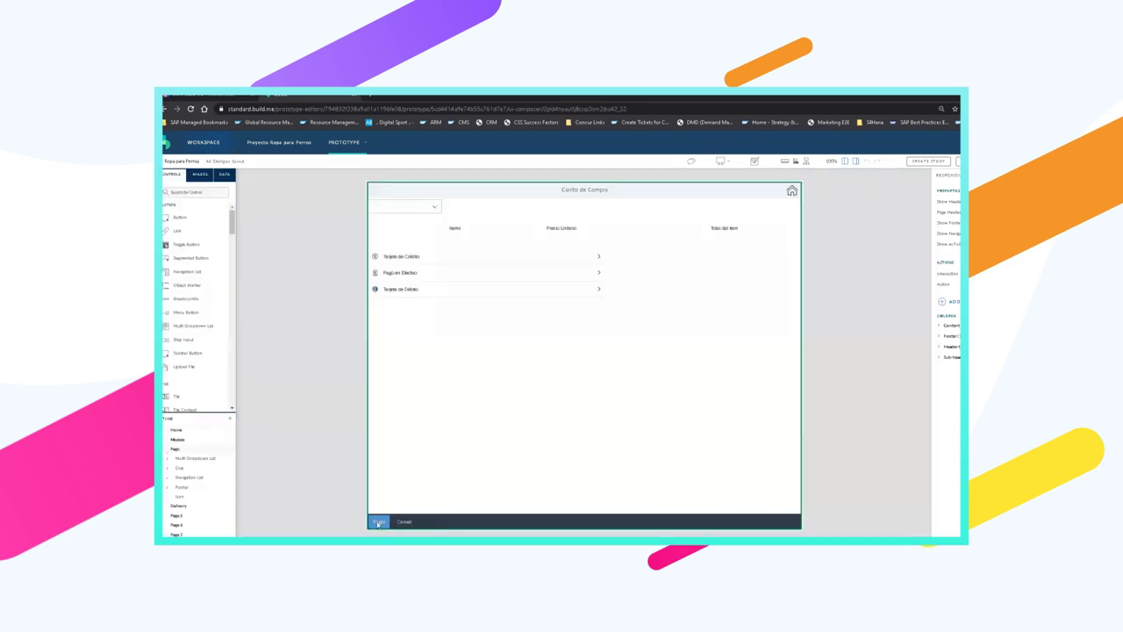
left_click(382, 522)
left_click(384, 523)
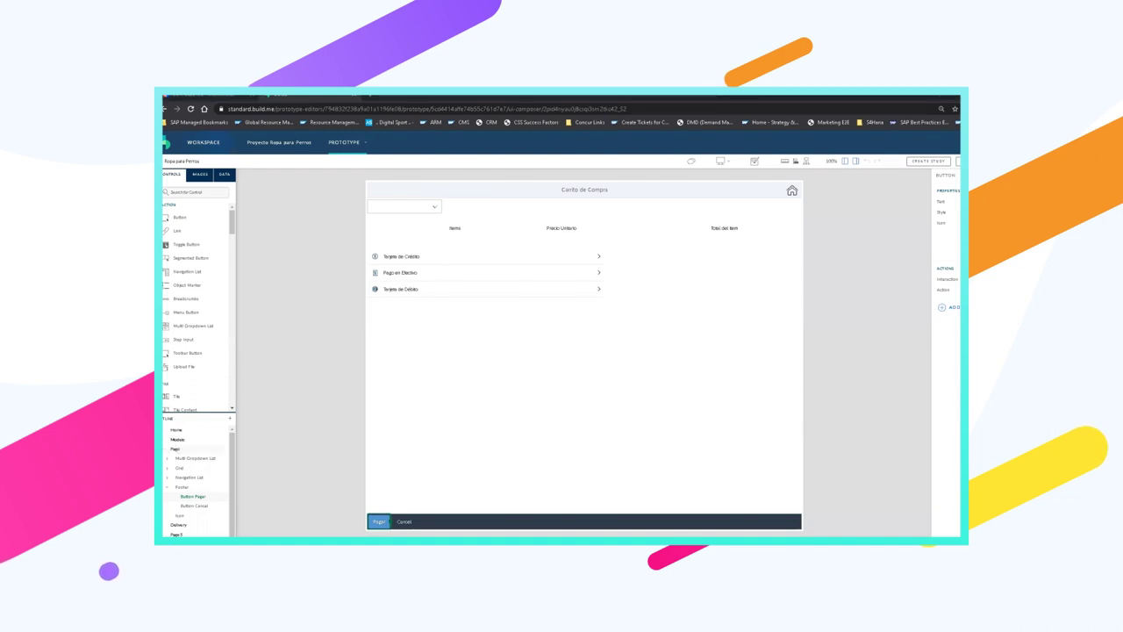
left_click(177, 449)
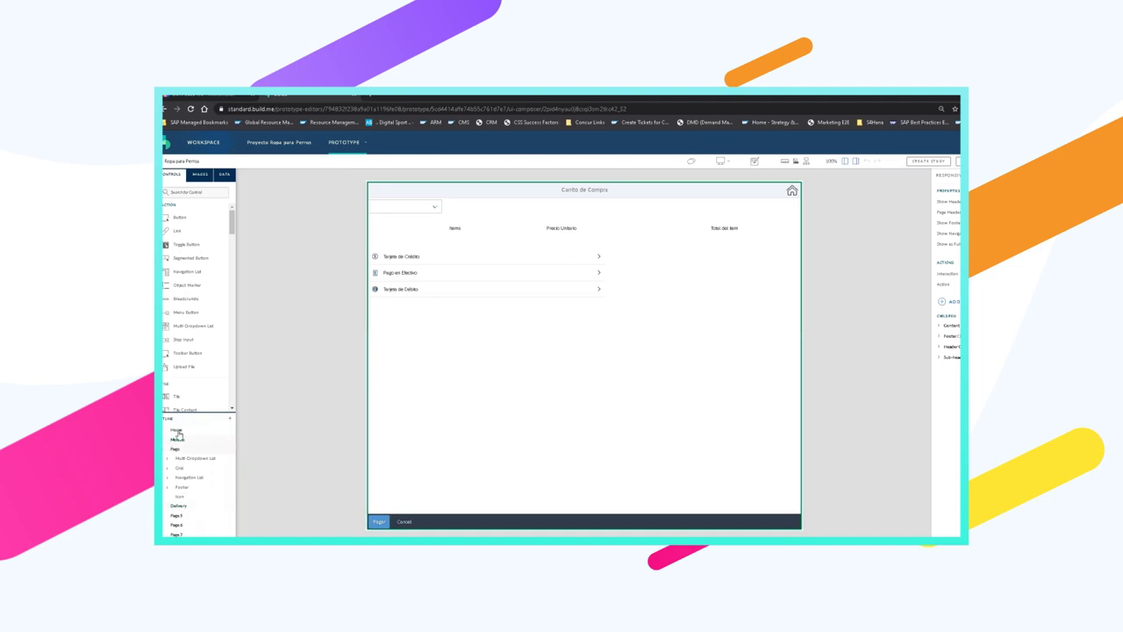
Bring up and dismiss the Home page's actions, then scroll the Controls list toward Map
right_click(178, 431)
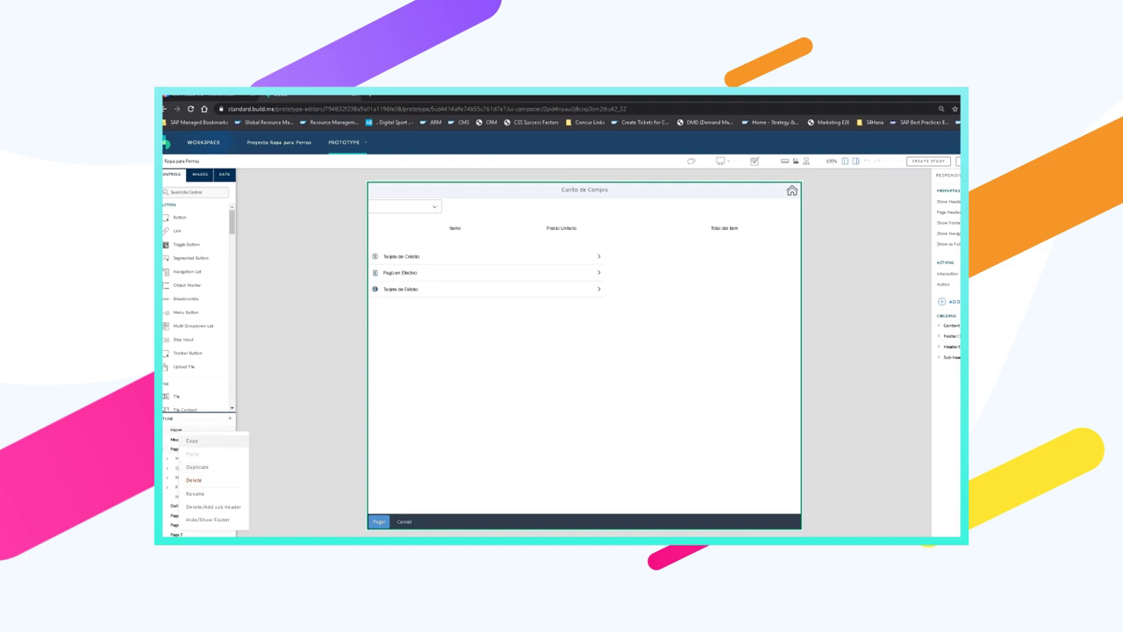
key("Escape")
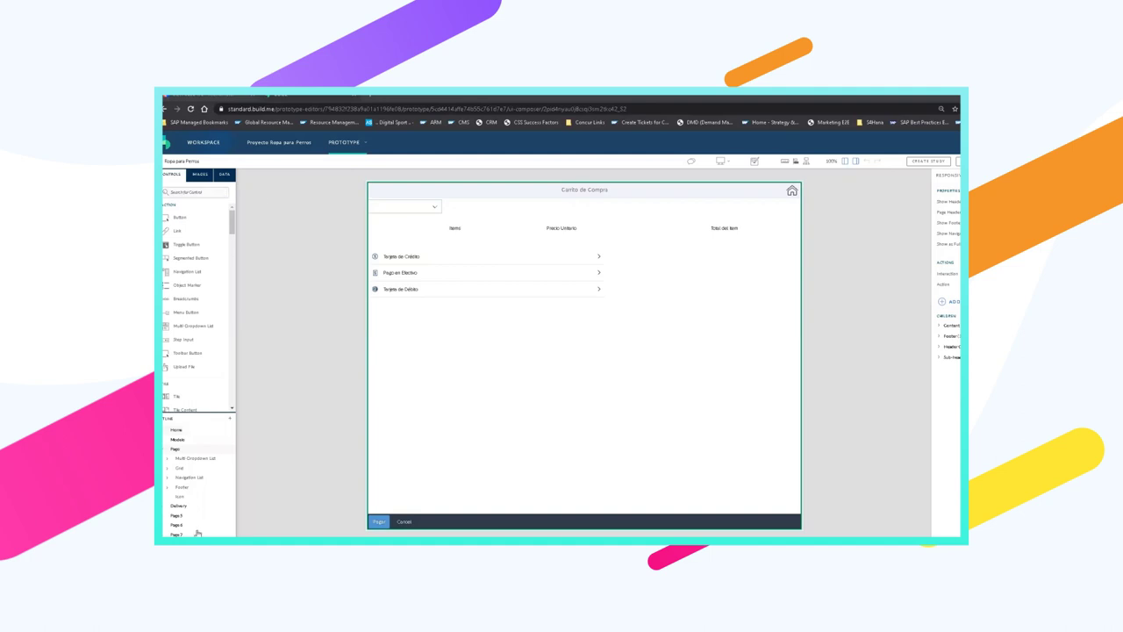
scroll(234, 220, "down", 4)
scroll(233, 400, "down", 10)
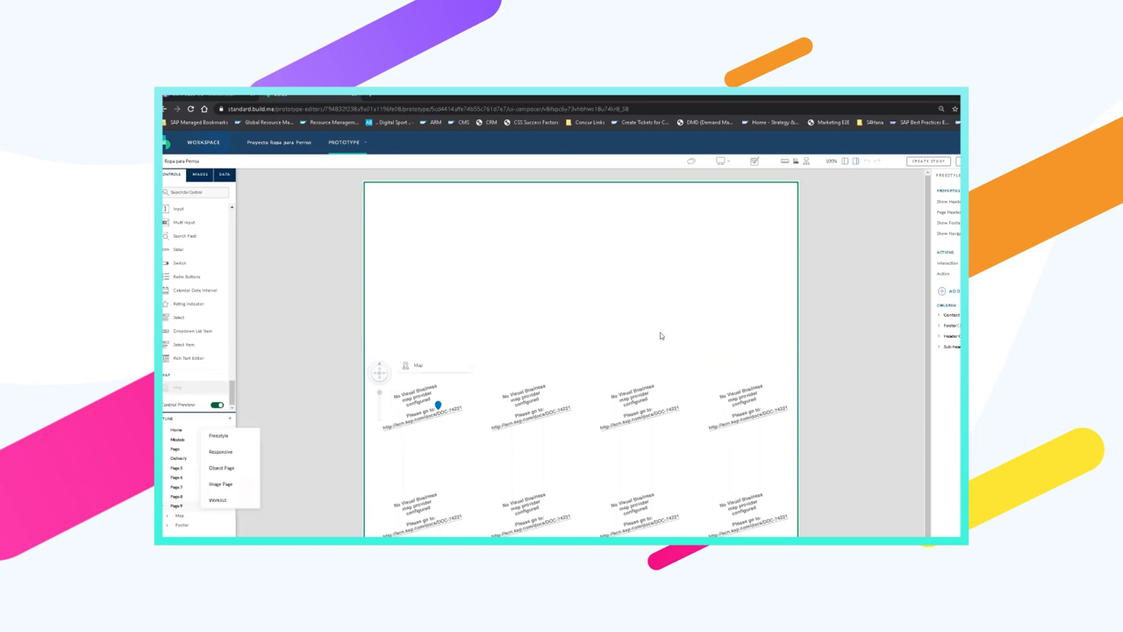
Begin adding a new blank freestyle page from the outline panel
left_click_drag(666, 325, 666, 325)
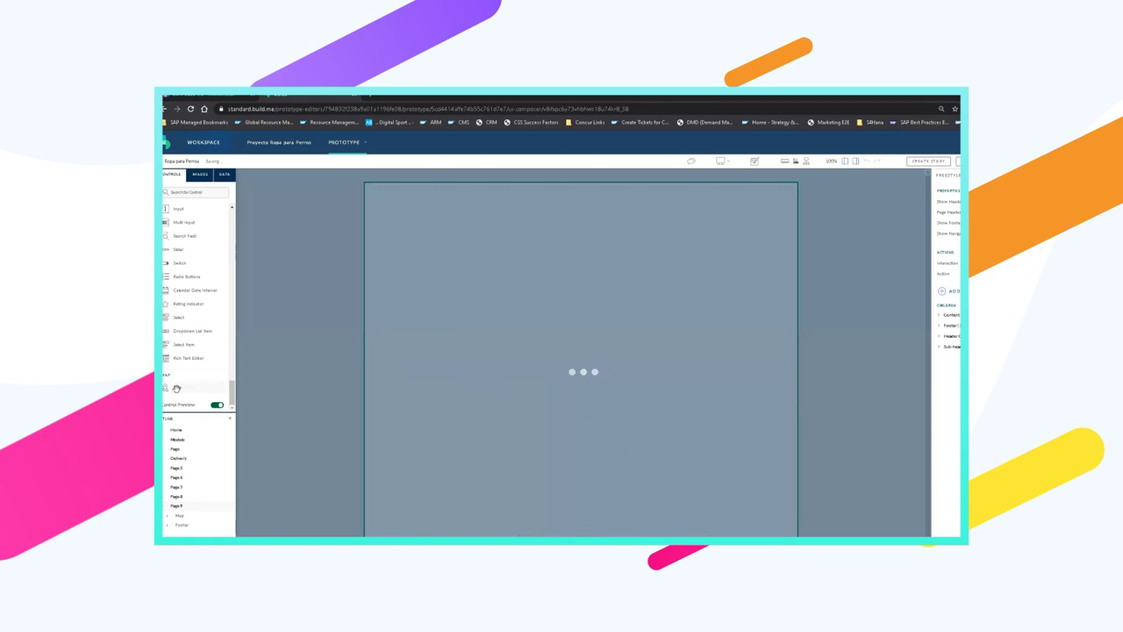
mouse_move(176, 387)
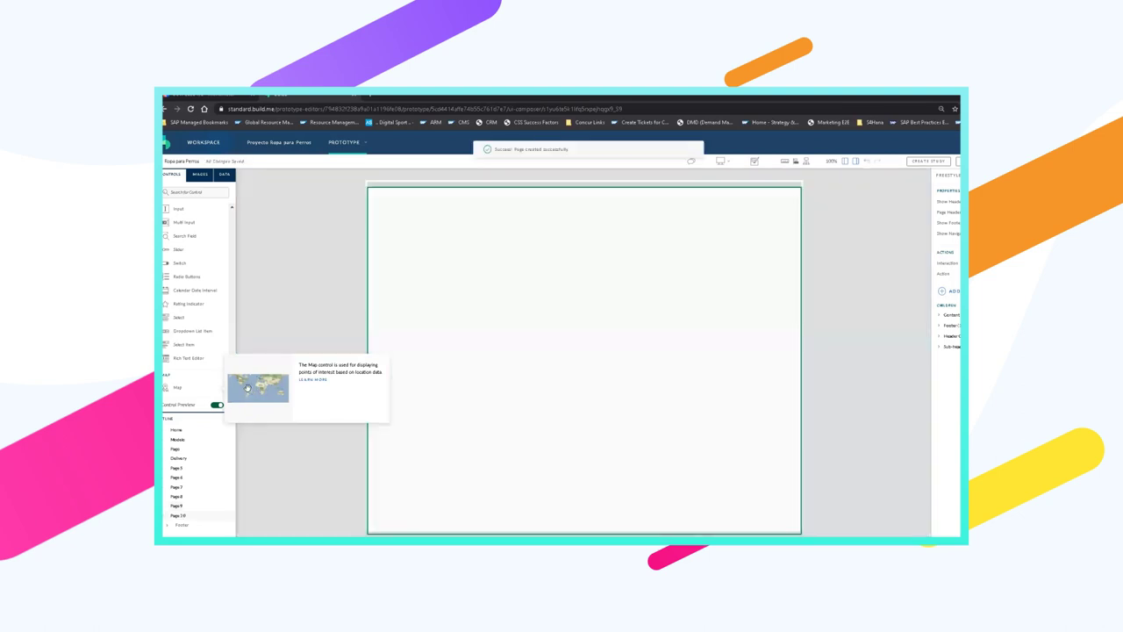
Drop a Map control onto blank Page 10 and select the world map it displays
left_click_drag(177, 394, 436, 350)
left_click_drag(436, 349, 436, 349)
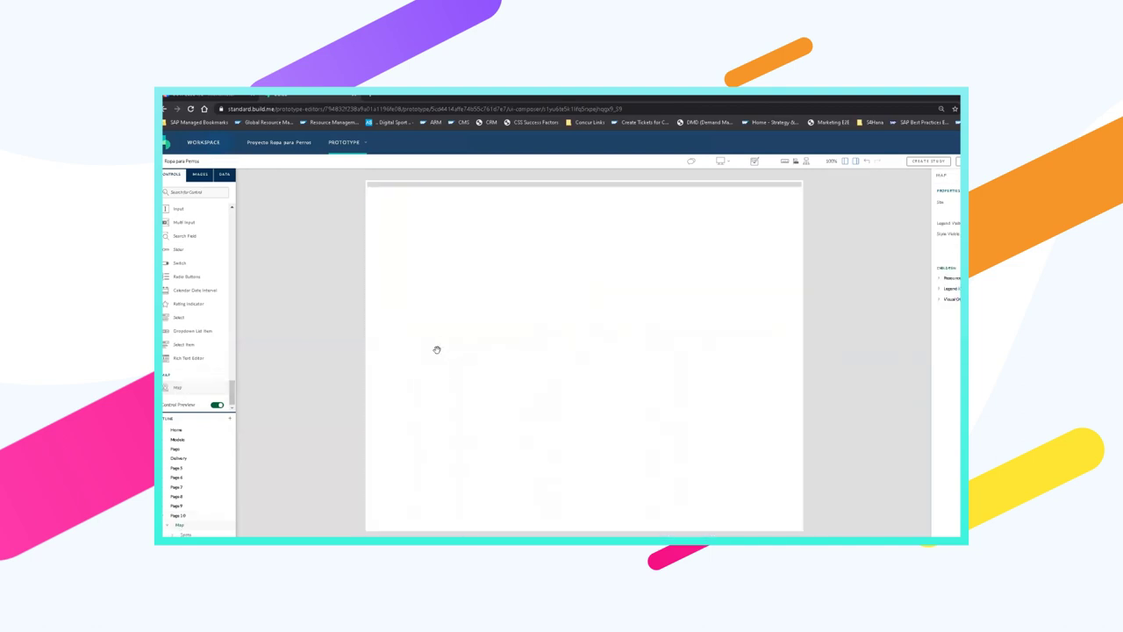
left_click(513, 290)
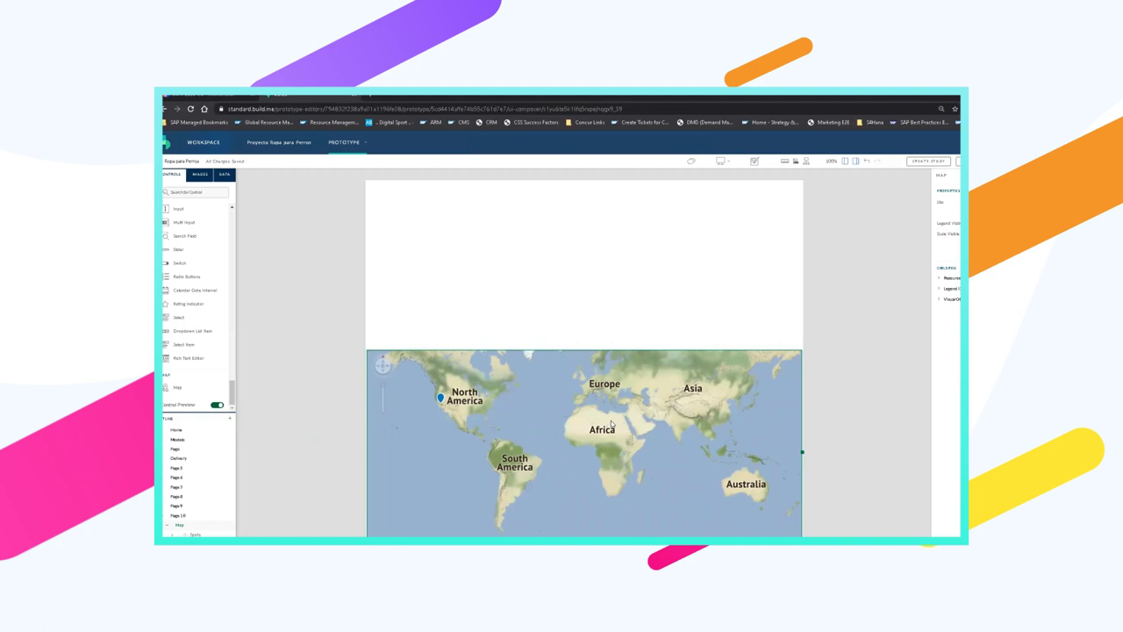
left_click(612, 425)
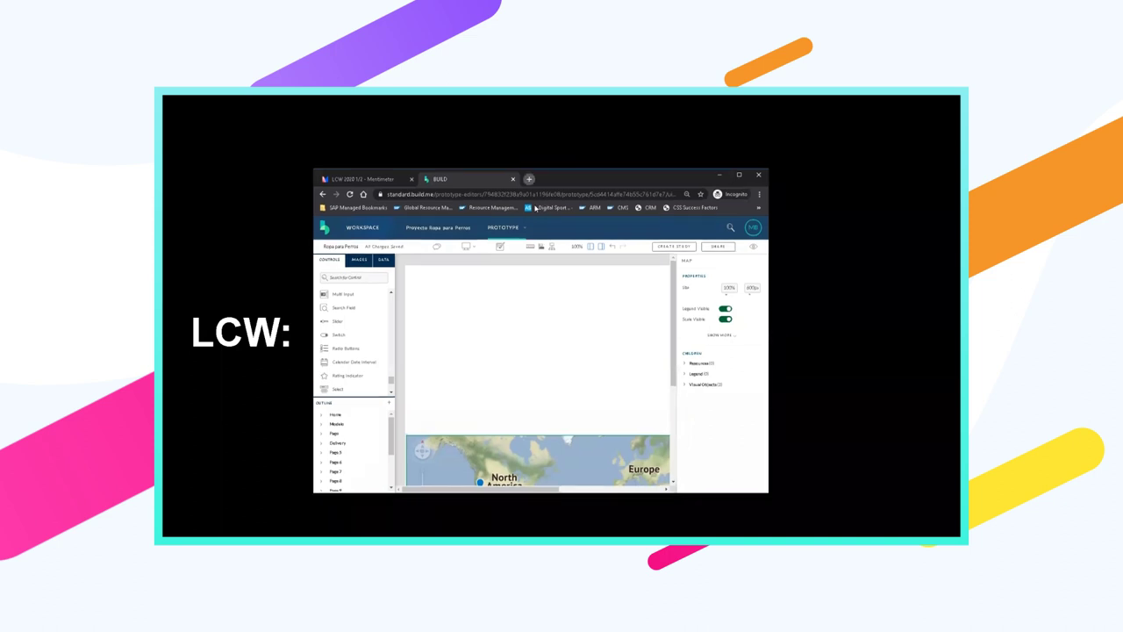
Load Google Maps in a new browser tab, snip a region of the Belgrano map, and switch back to BUILD
key("ctrl+t")
type("mapd")
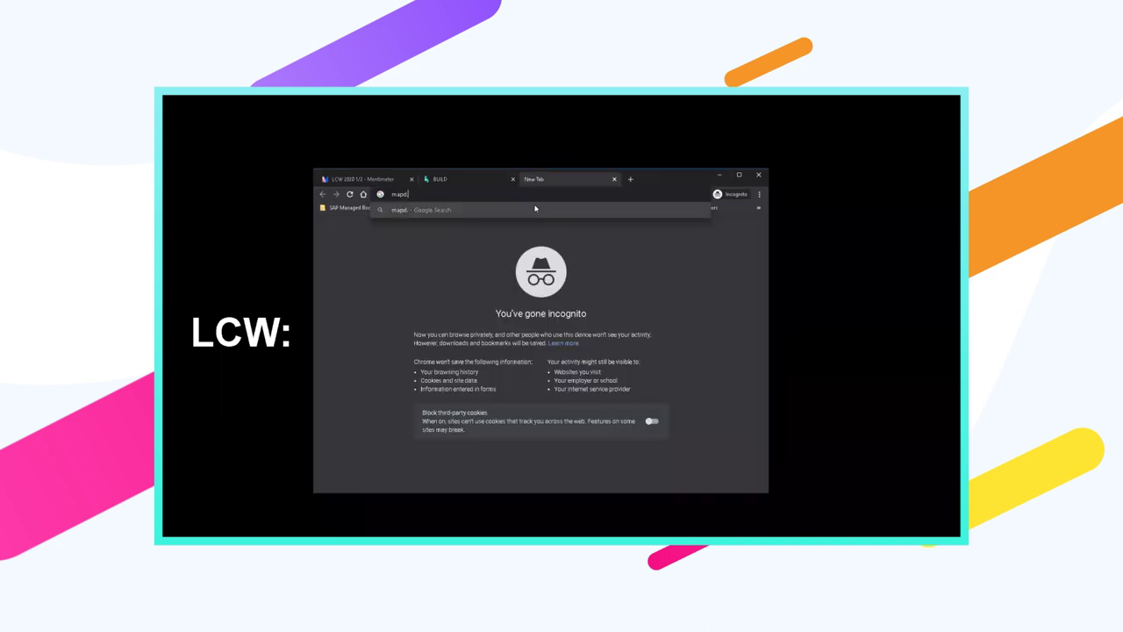
key("Return")
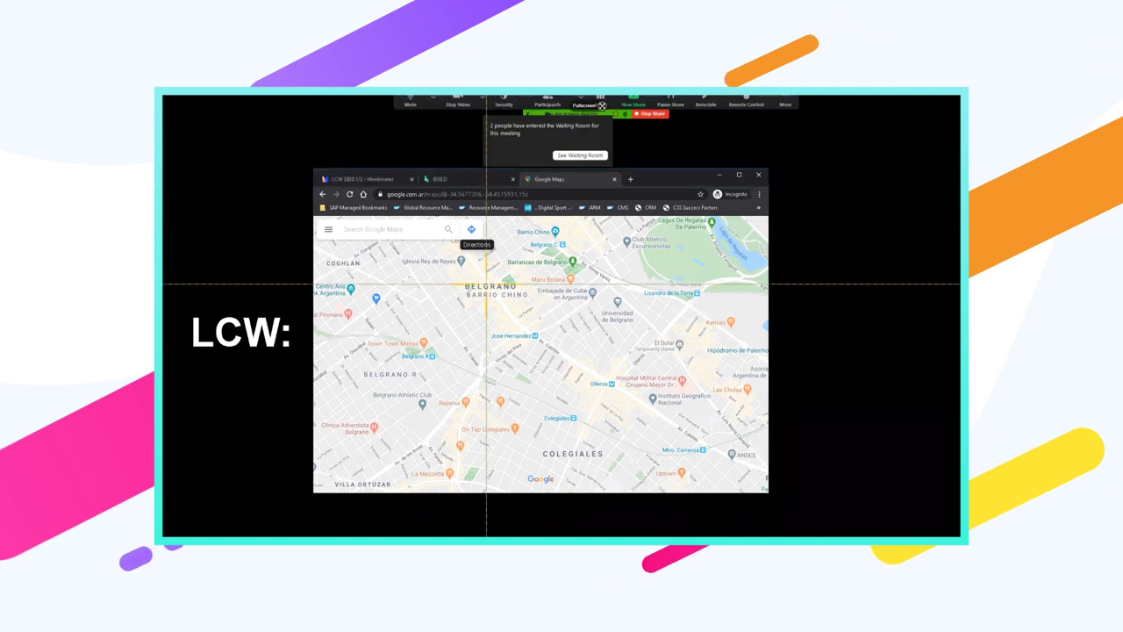
left_click_drag(330, 261, 758, 483)
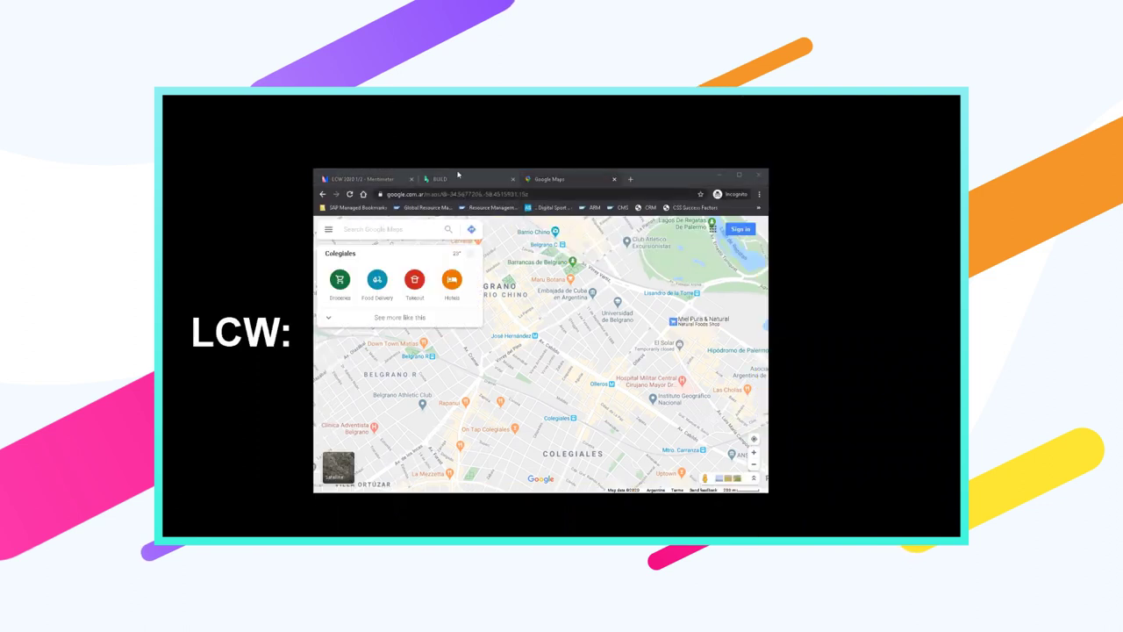
key("ctrl+shift+Tab")
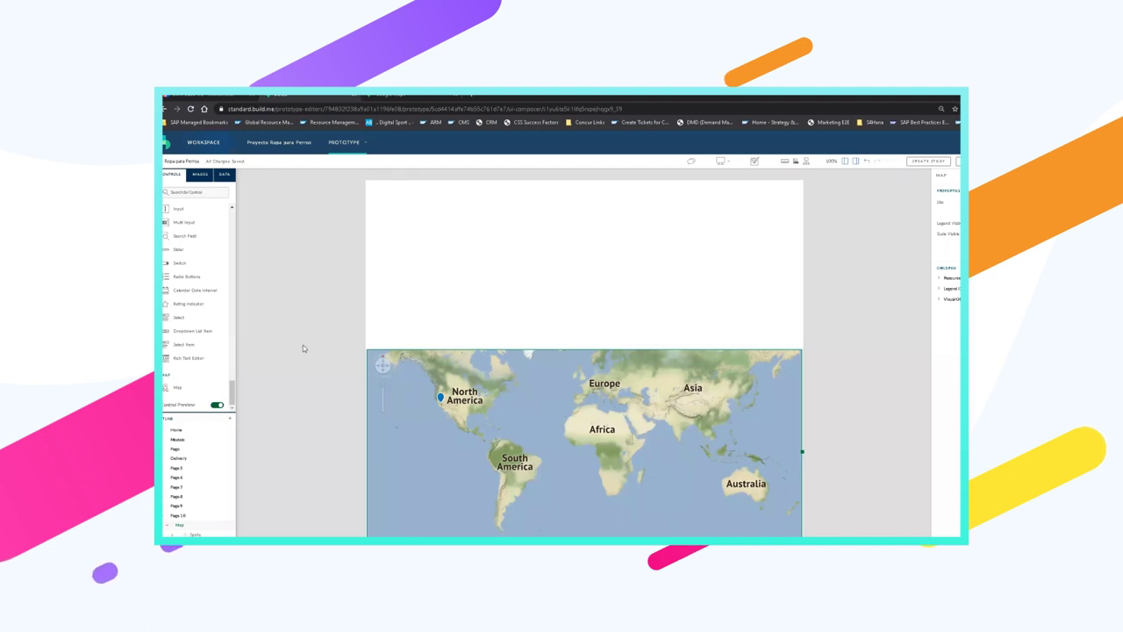
Drag a Hotspot control from the top of the Controls list onto the world map
left_click_drag(226, 387, 372, 420)
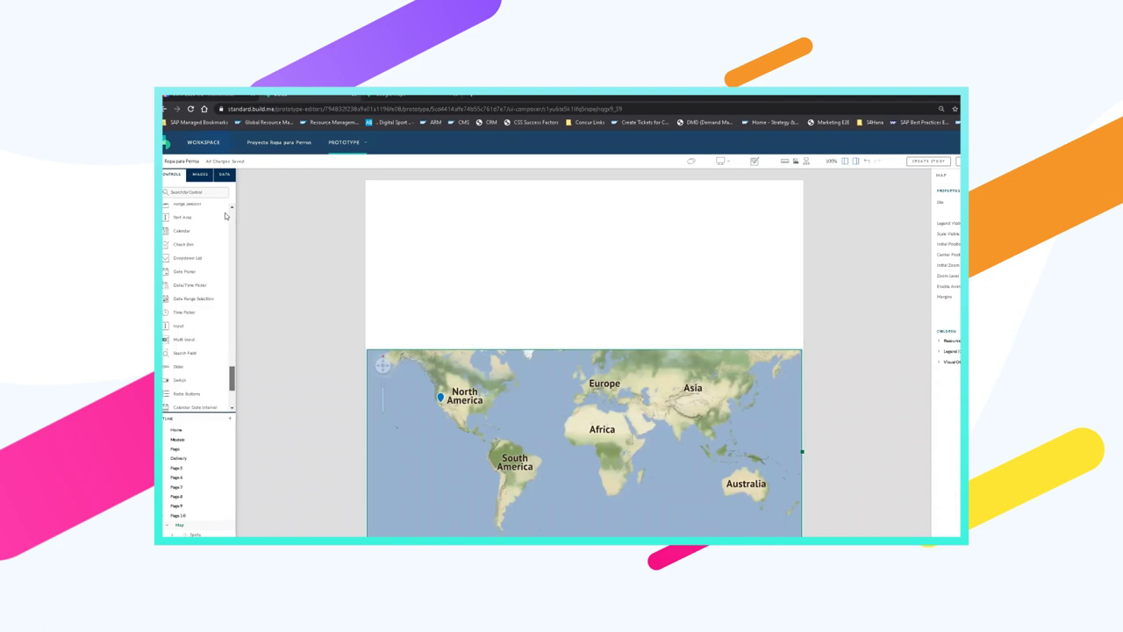
scroll(230, 216, "up", 10)
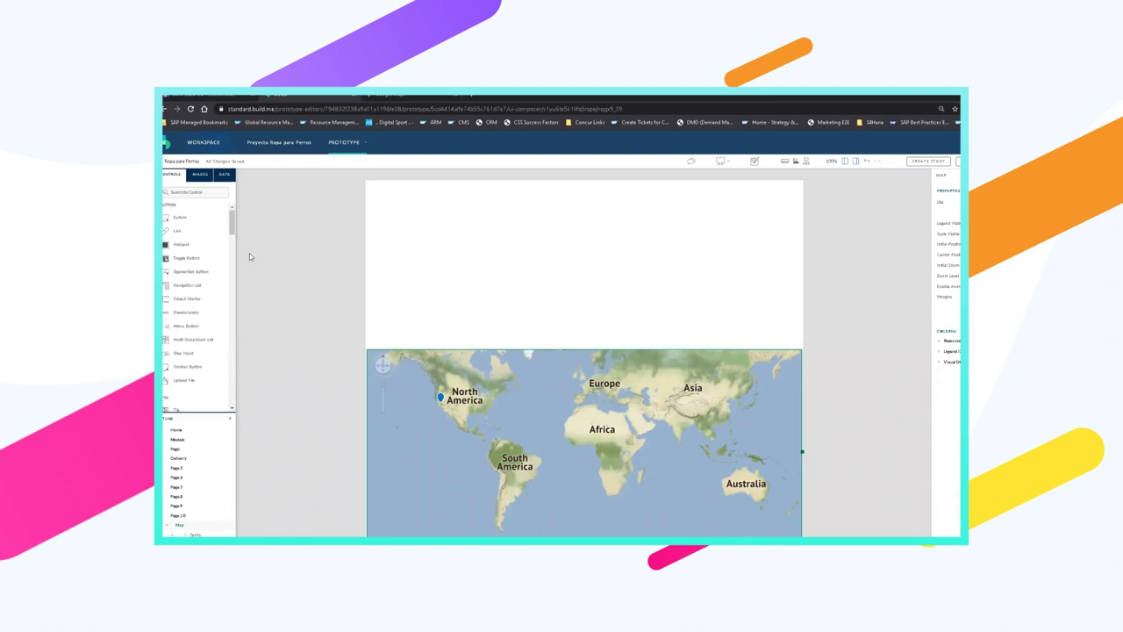
left_click_drag(196, 247, 513, 460)
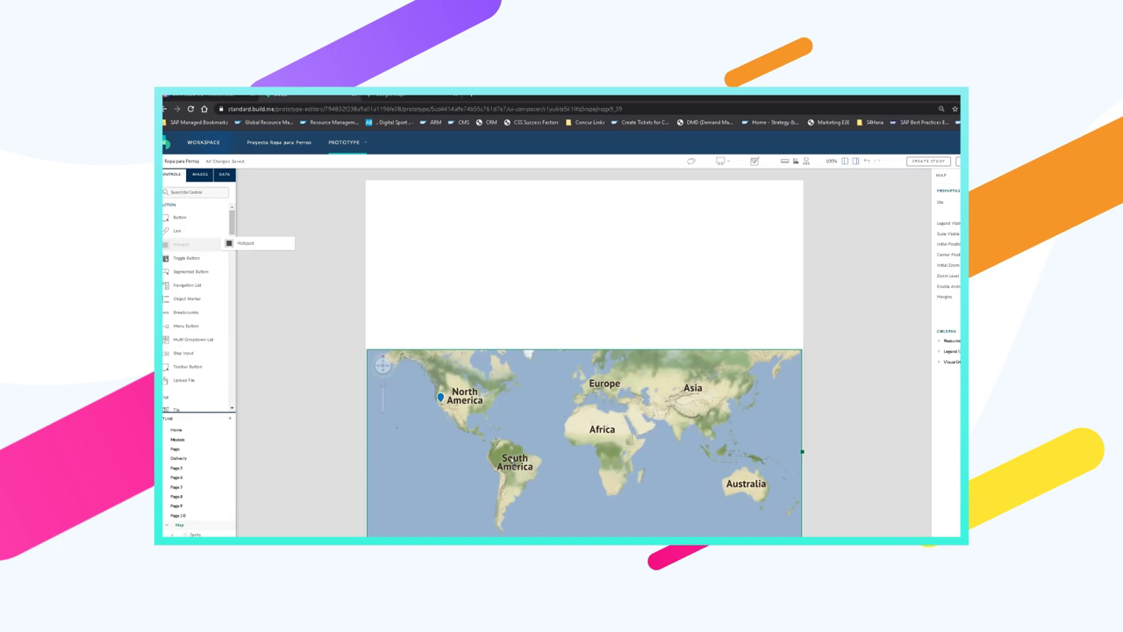